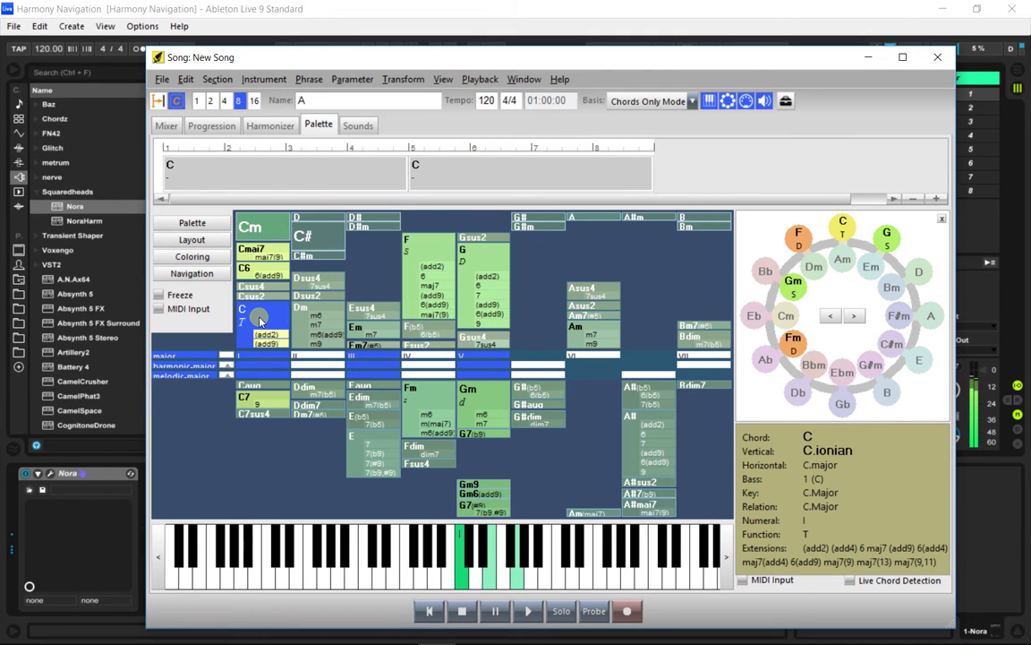
Step: Audition the Gm and Dm chords, then load Nora's Piano > Ballad 06 arpeggio pattern in Live
click(481, 391)
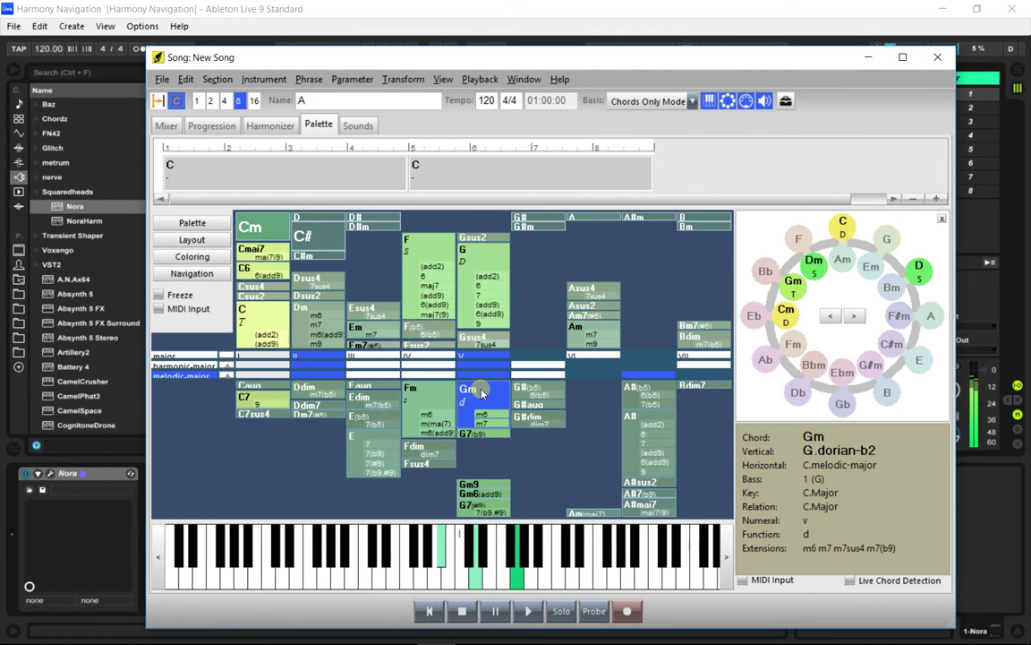
click(307, 311)
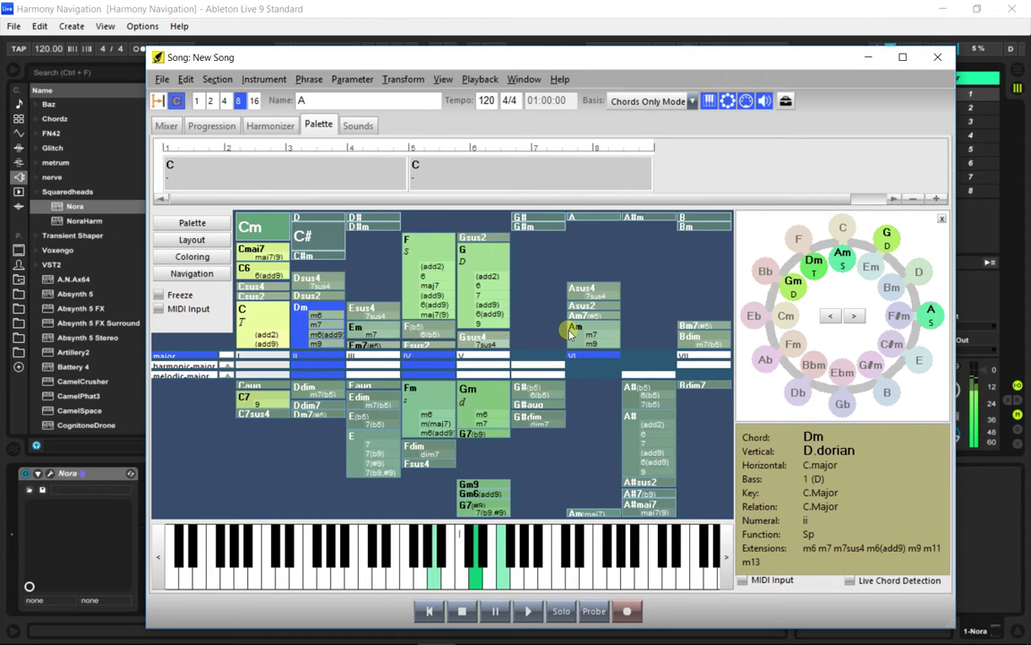
key(alt+Tab)
key(Tab)
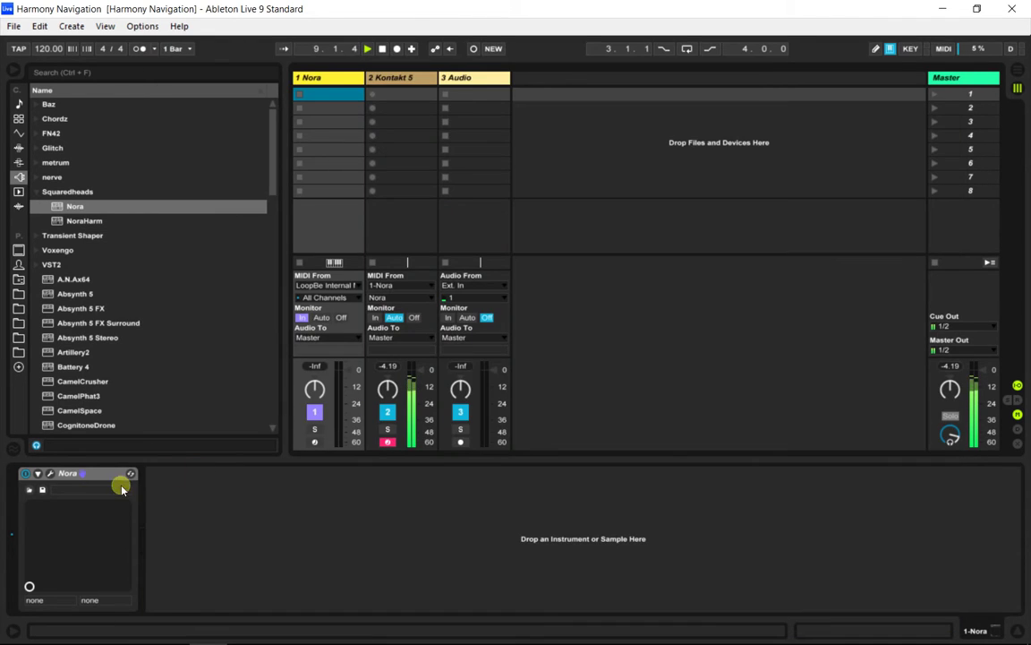
click(48, 474)
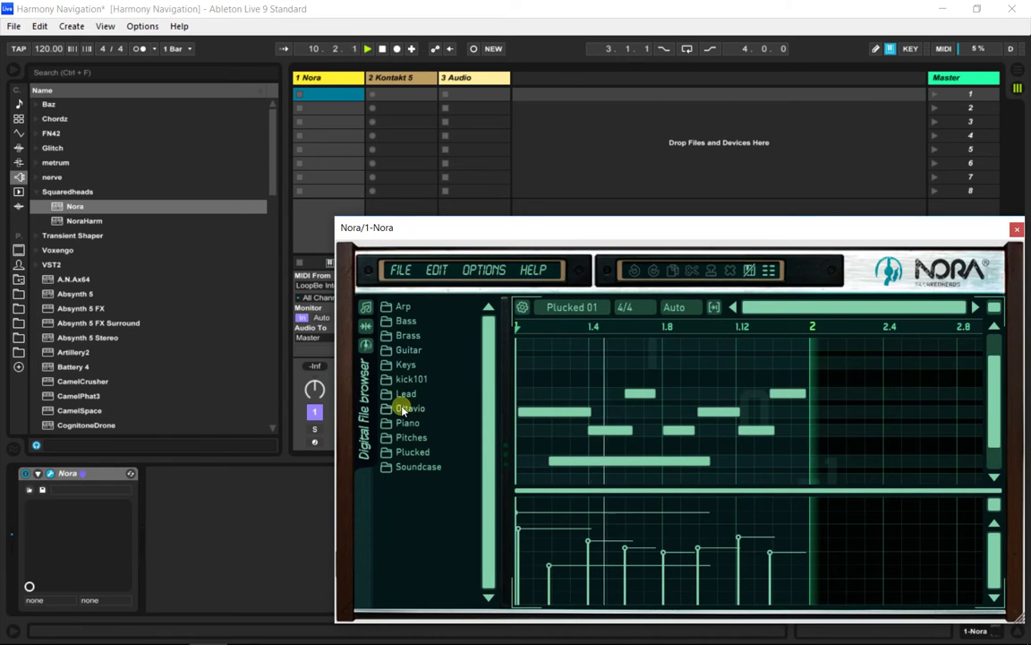
click(410, 422)
click(423, 510)
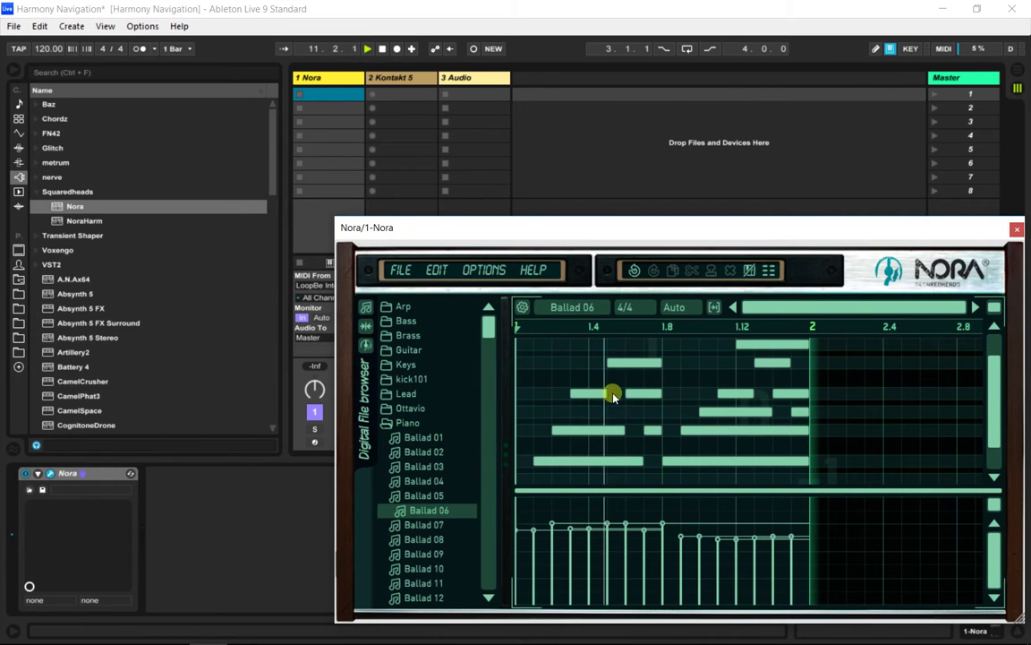
Step: Back in Harmony Navigator, play the F, Am, C and E chords
key(alt+Tab)
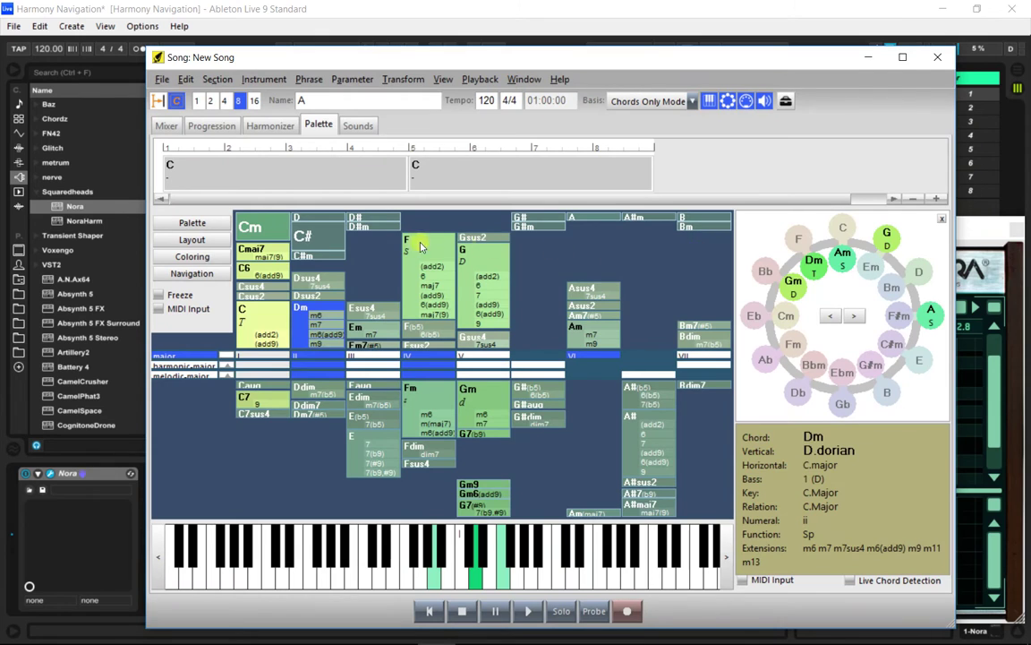
click(420, 247)
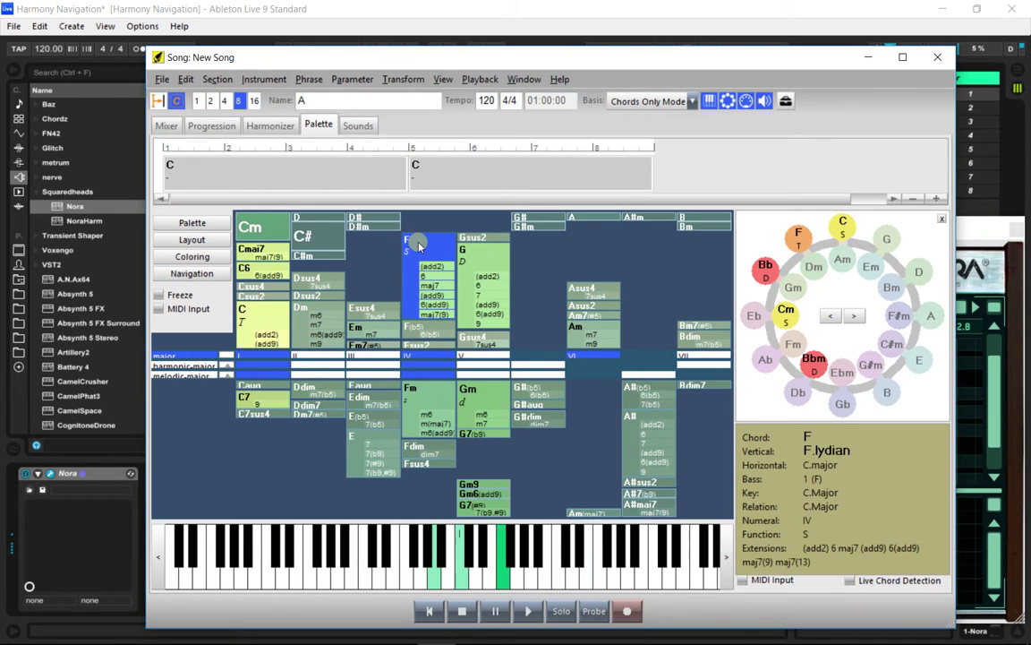
click(575, 327)
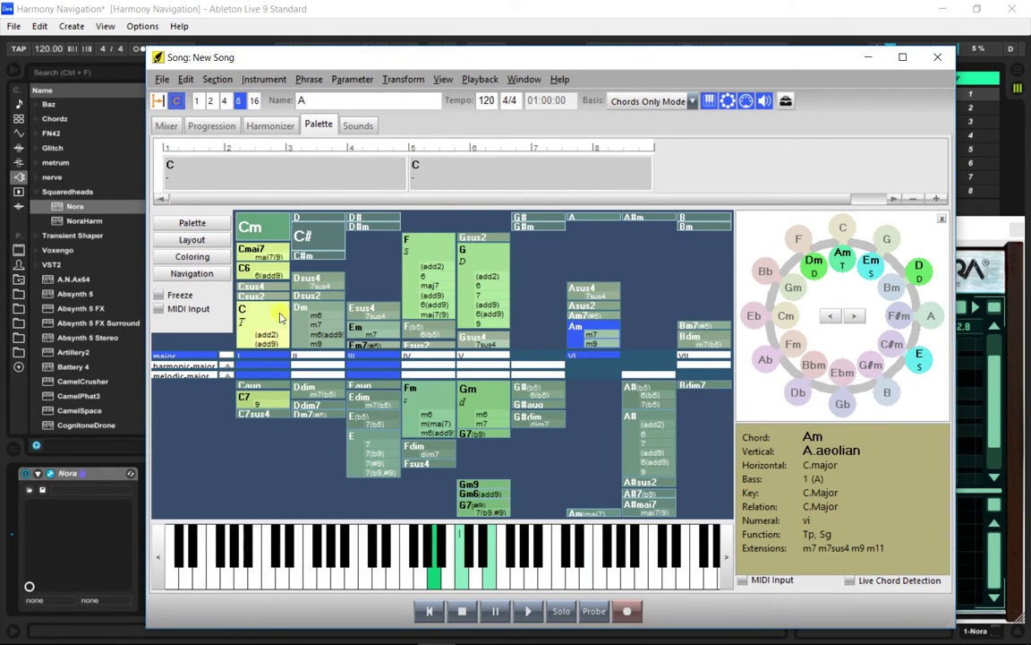
click(281, 317)
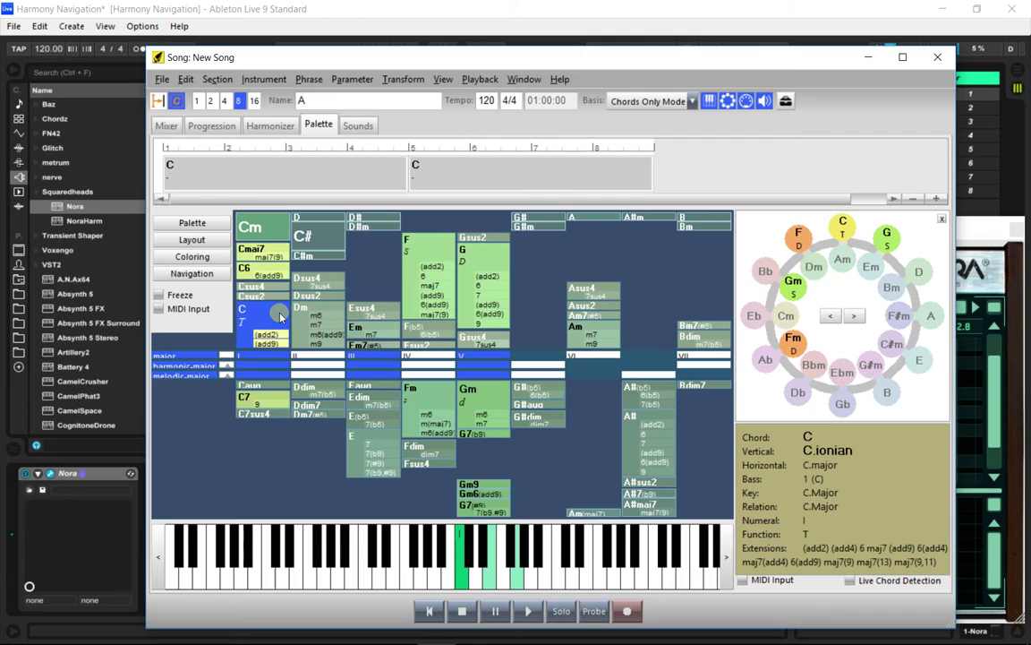
click(352, 438)
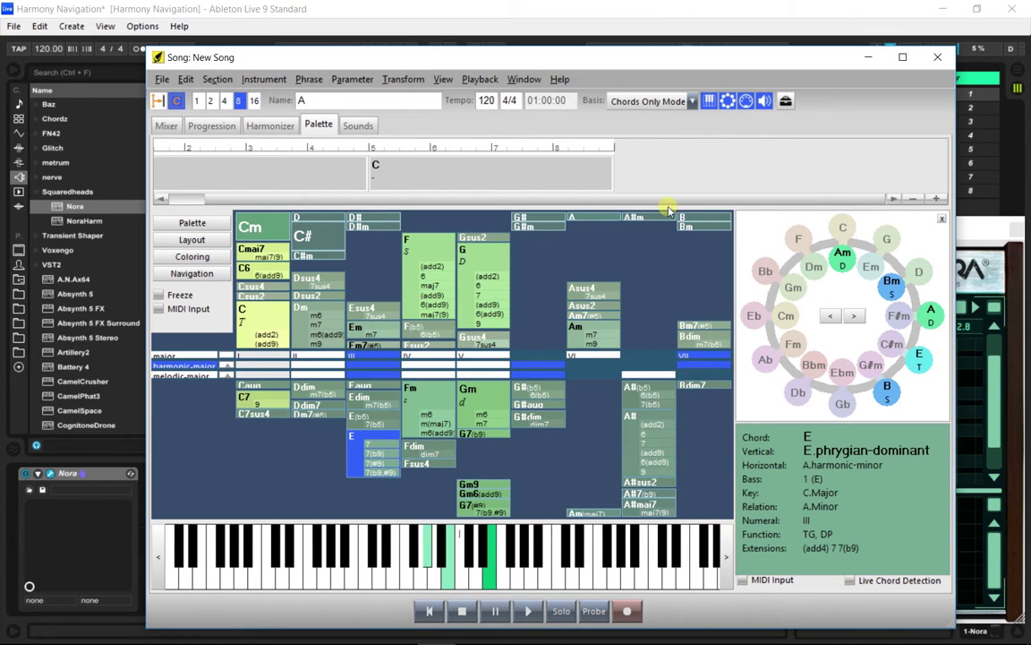
Step: Set the Audio track 3 Monitor to In, moving Nora's window aside and back
key(alt+Tab)
drag(533, 233, 877, 370)
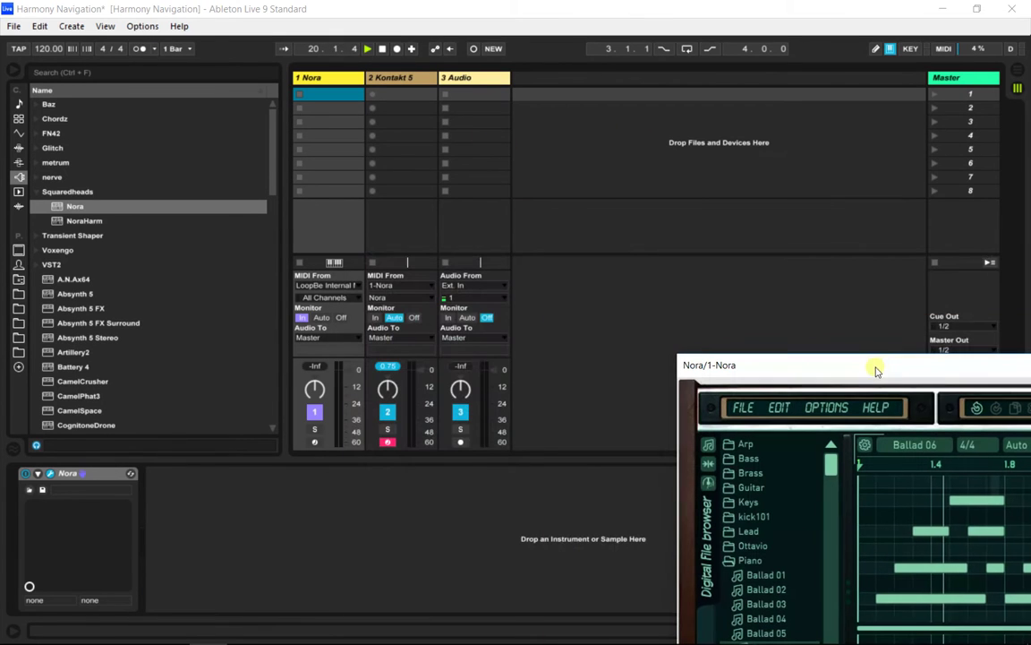
click(446, 317)
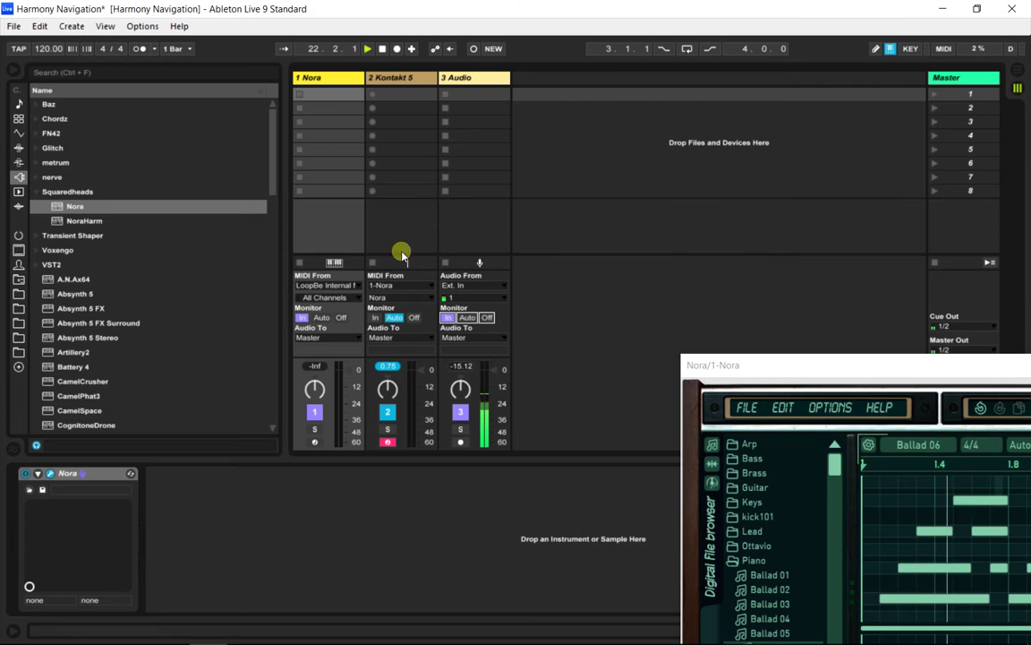
drag(863, 358, 356, 126)
Step: Bring Live with Nora's window back to front and reposition it lower right
key(alt+Tab)
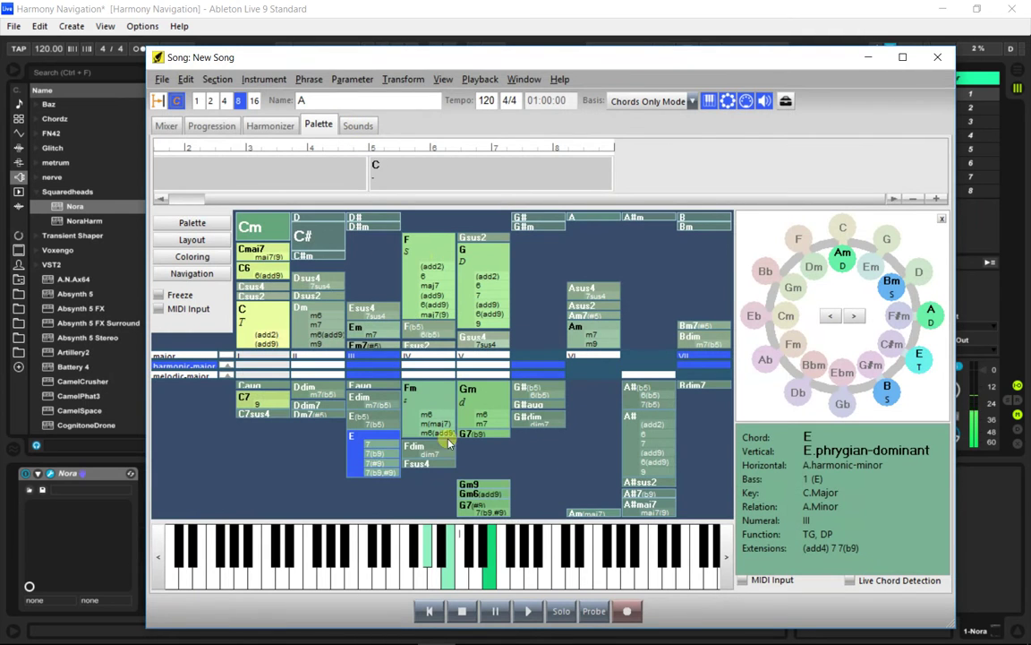
click(120, 534)
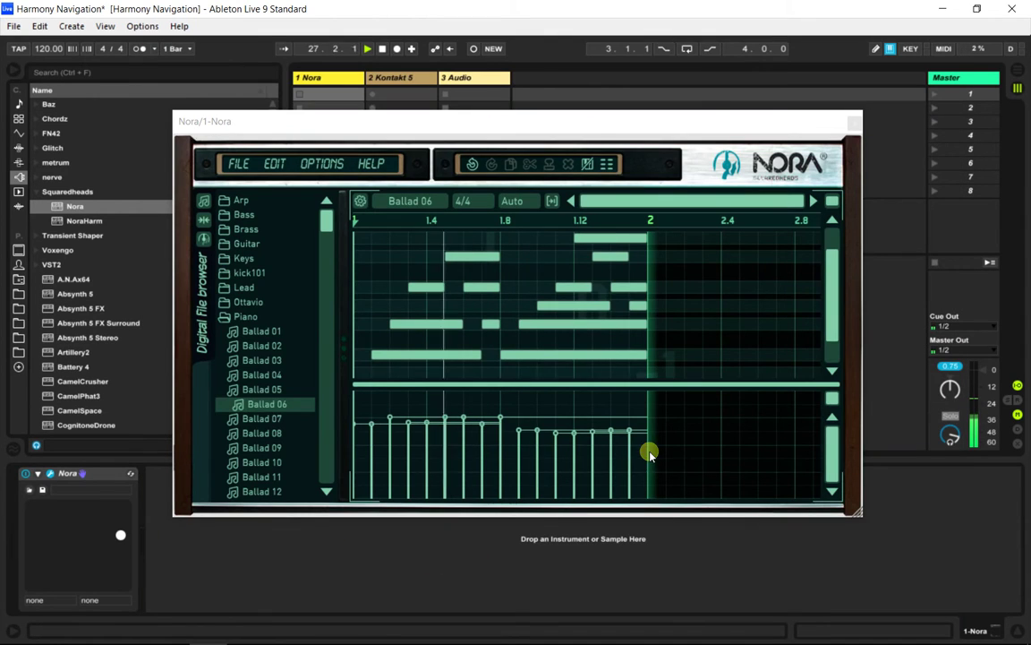
drag(796, 131, 862, 136)
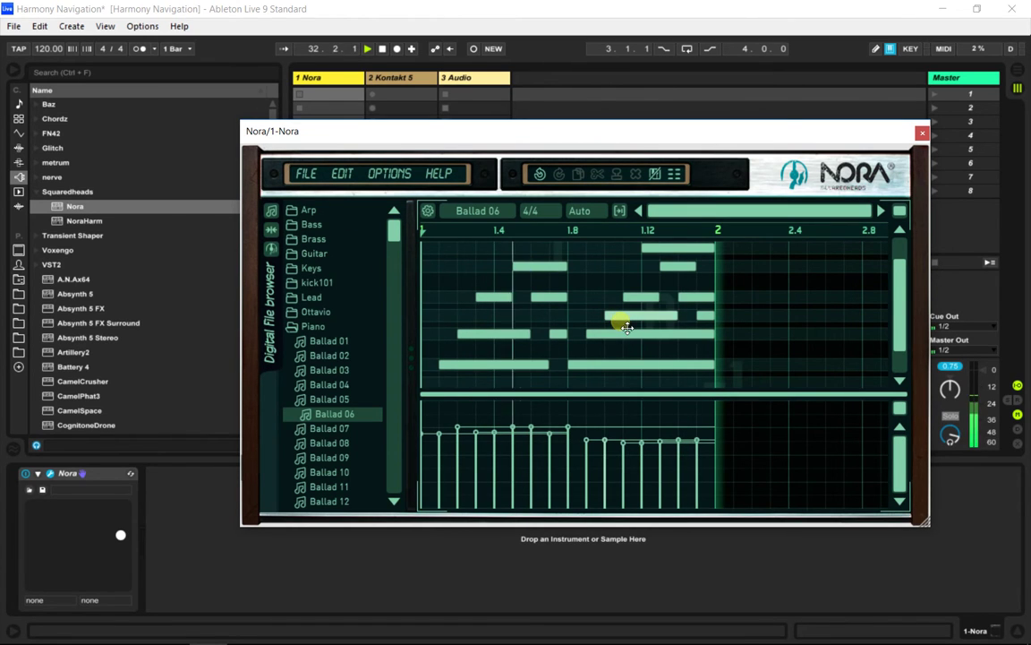
key(alt+Tab)
key(alt+Tab)
key(alt+Tab)
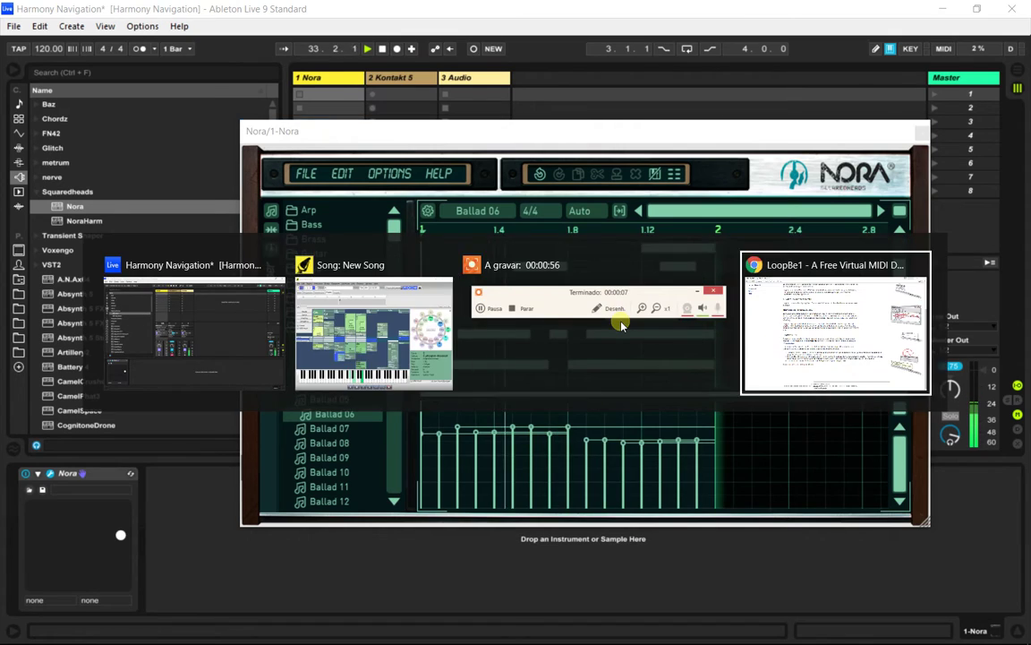
Step: Read the LoopBe1 page, confirm in its tray status that Mute is off, and return to Live
scroll(484, 266, up, 3)
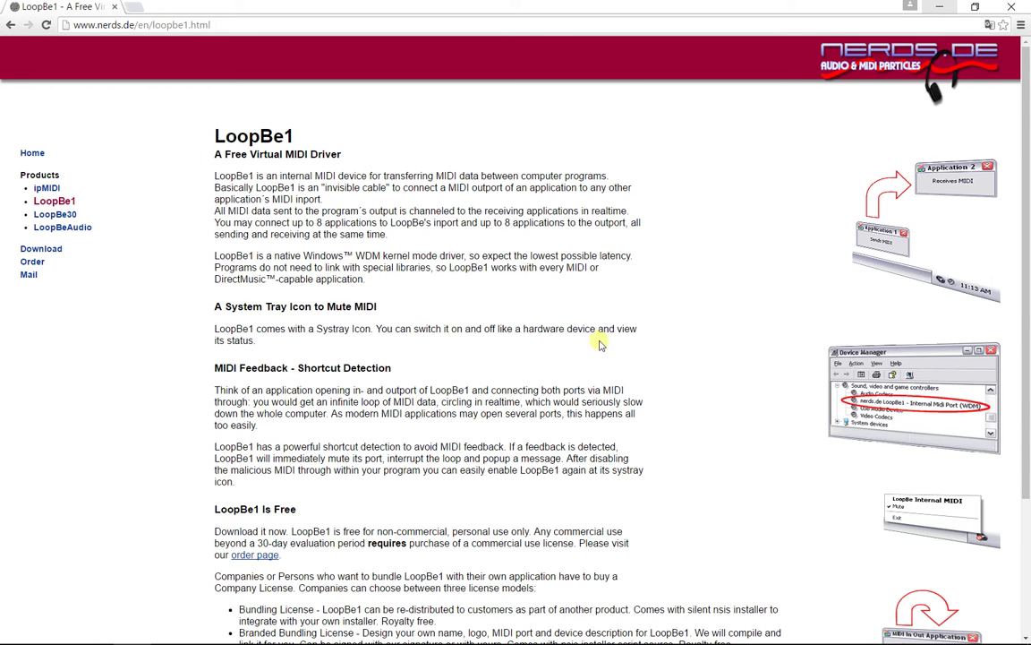
scroll(600, 345, down, 3)
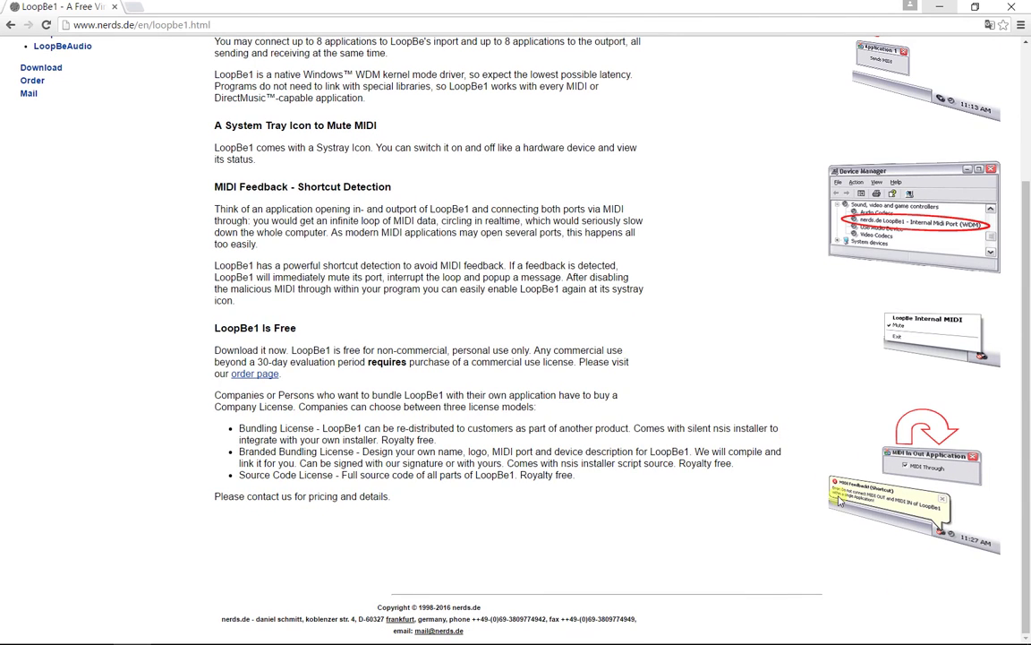
click(901, 630)
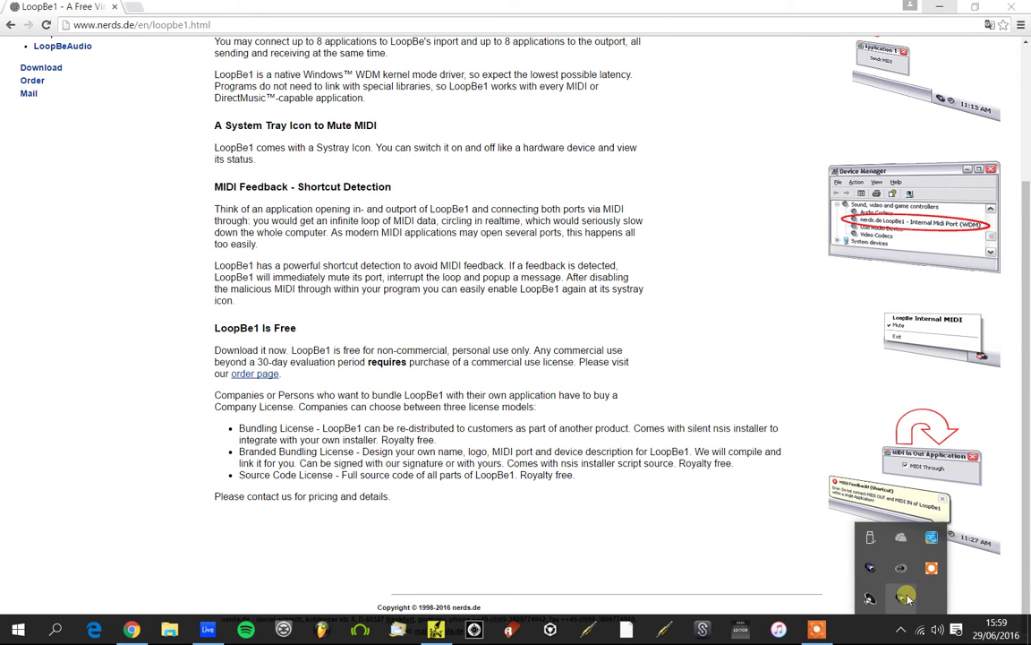
click(907, 598)
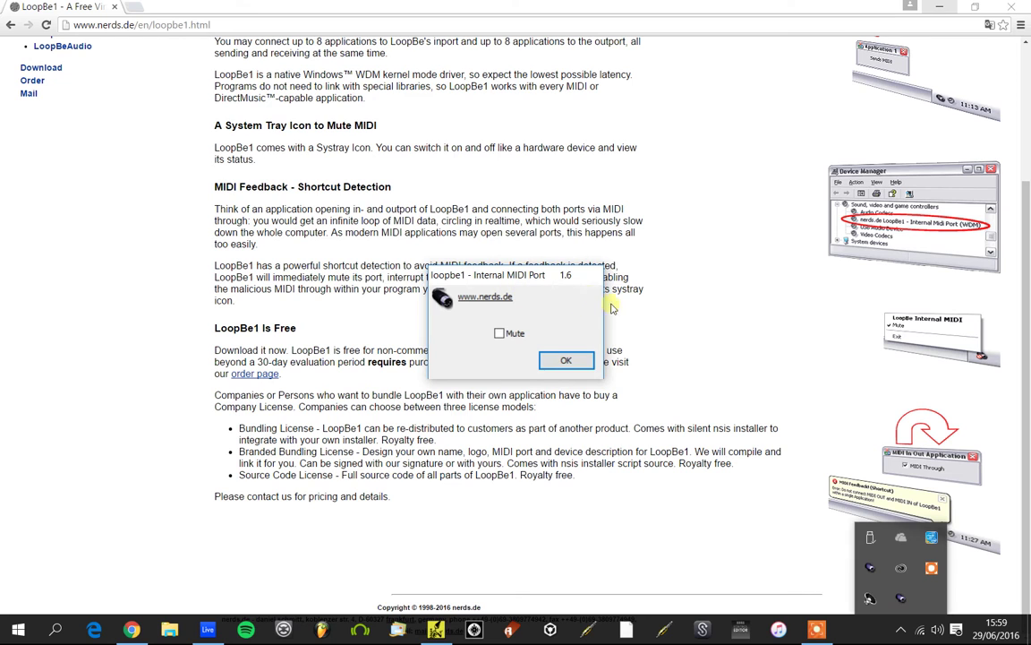
click(580, 362)
key(alt+Tab)
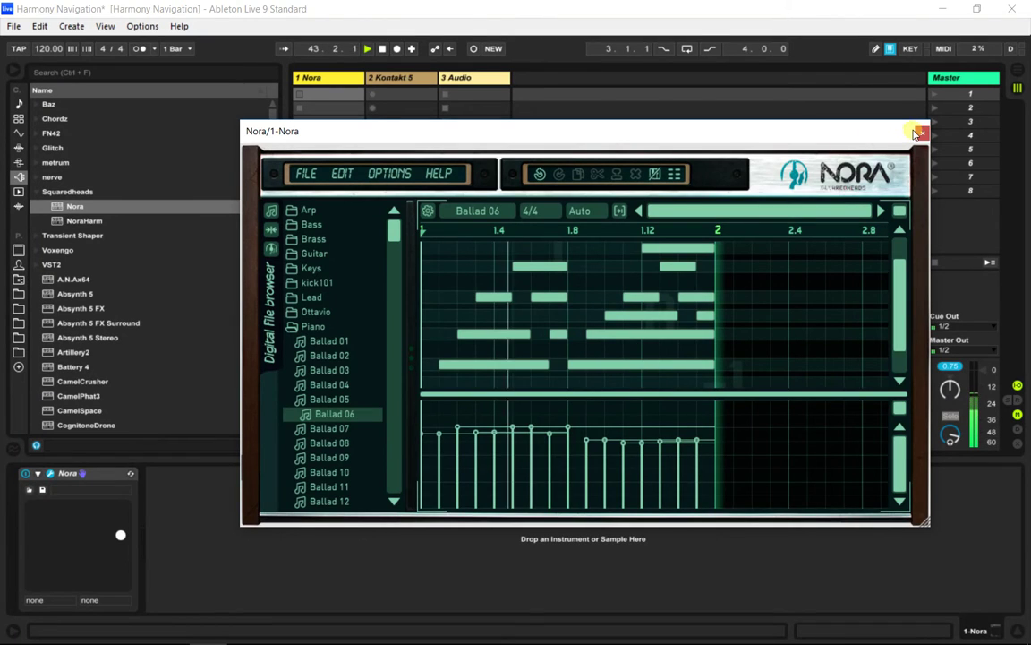
Step: Close Nora and turn LoopBe Internal MIDI input Track and Remote On in Preferences Link/MIDI
click(921, 135)
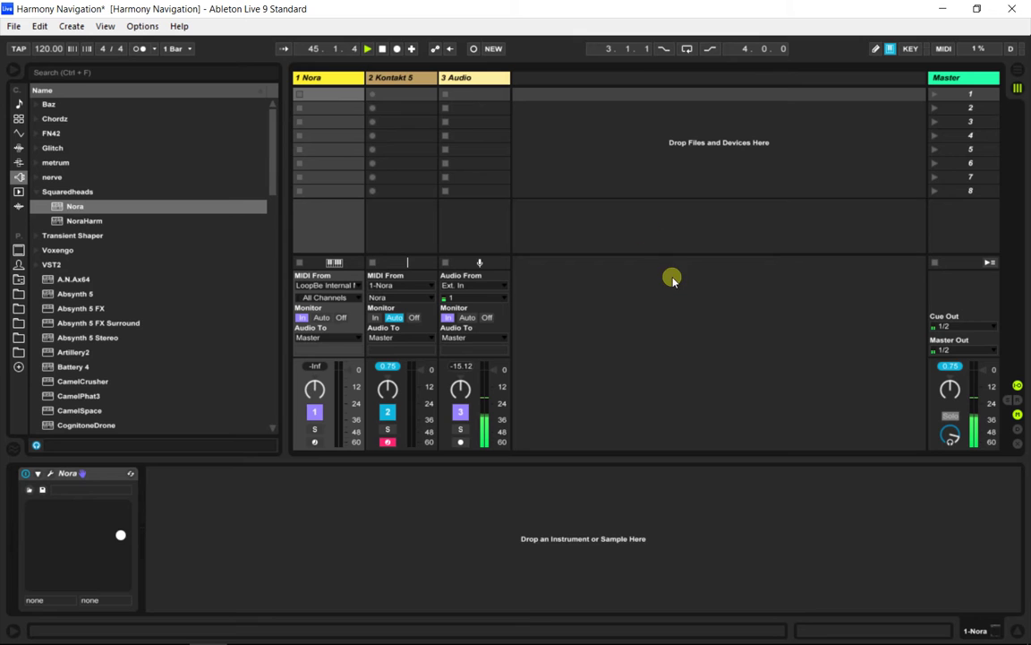
click(142, 26)
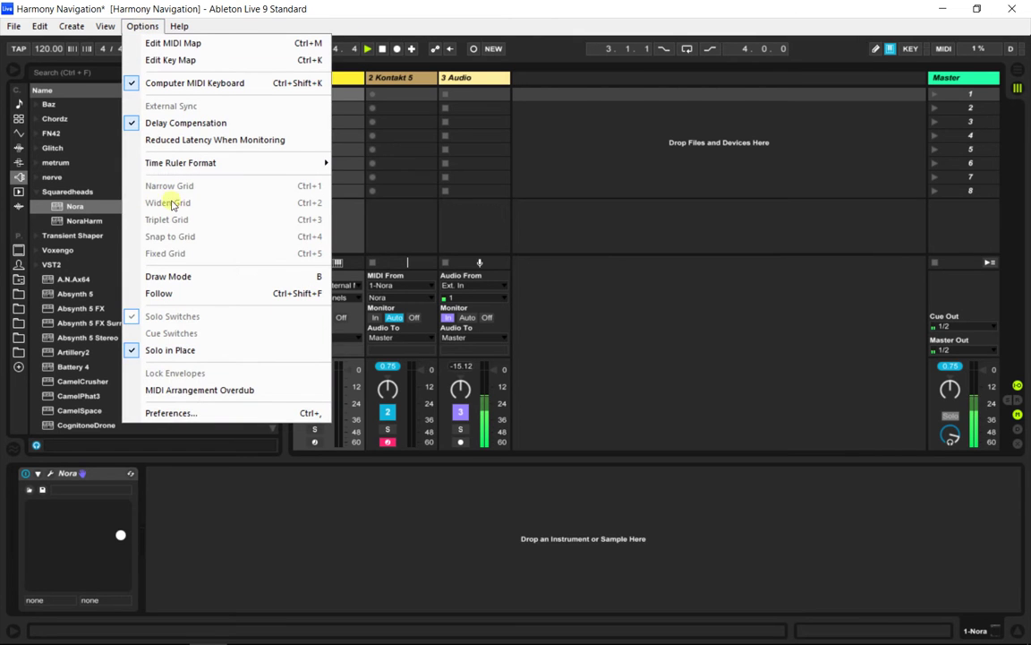
click(195, 416)
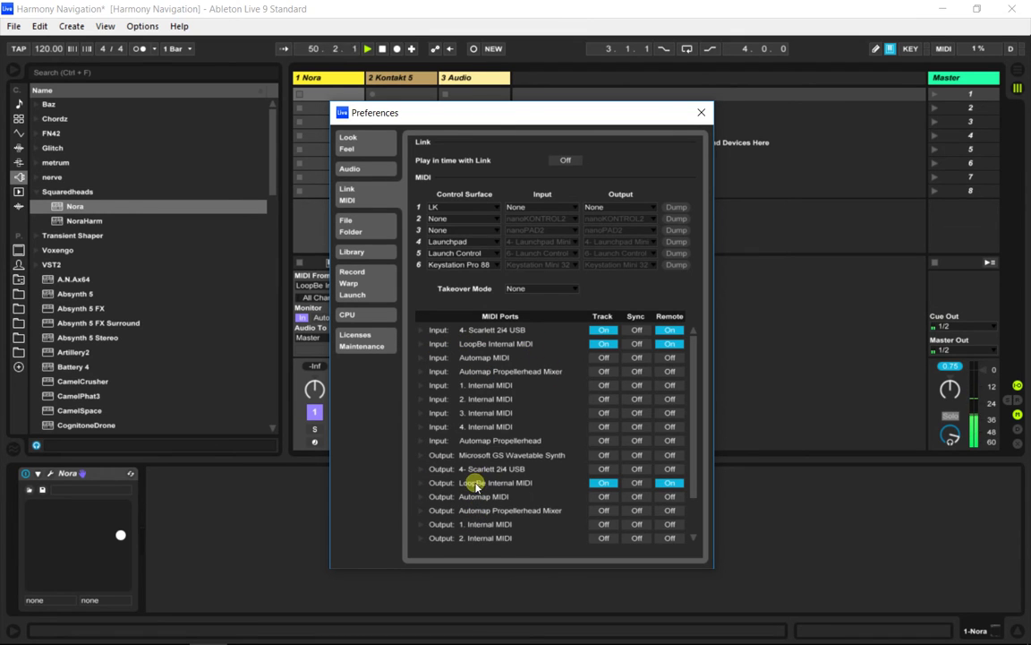
click(609, 344)
click(672, 345)
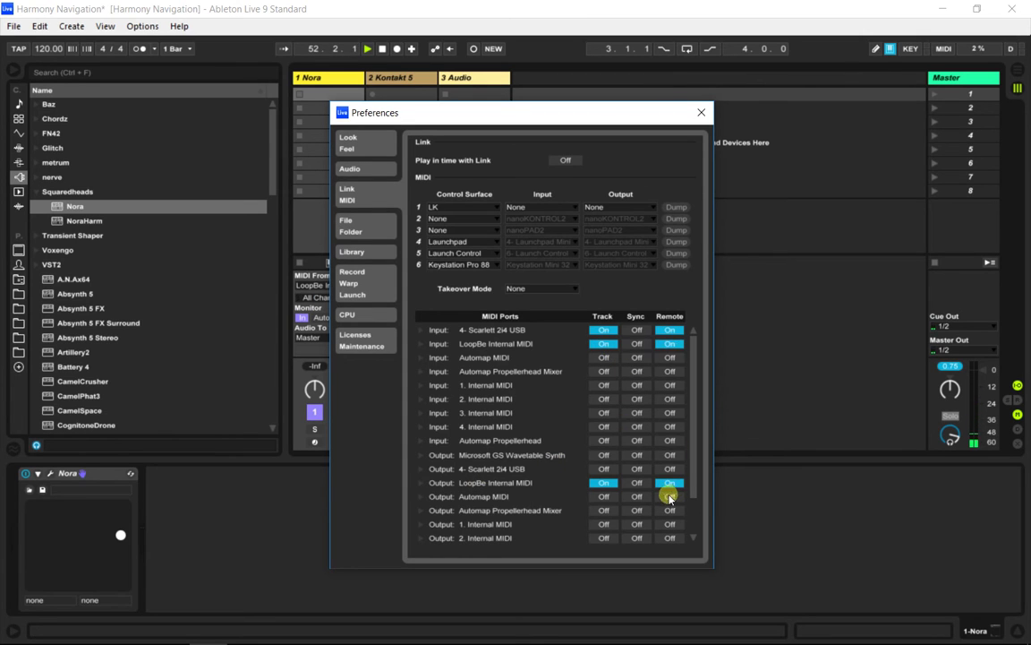
click(606, 484)
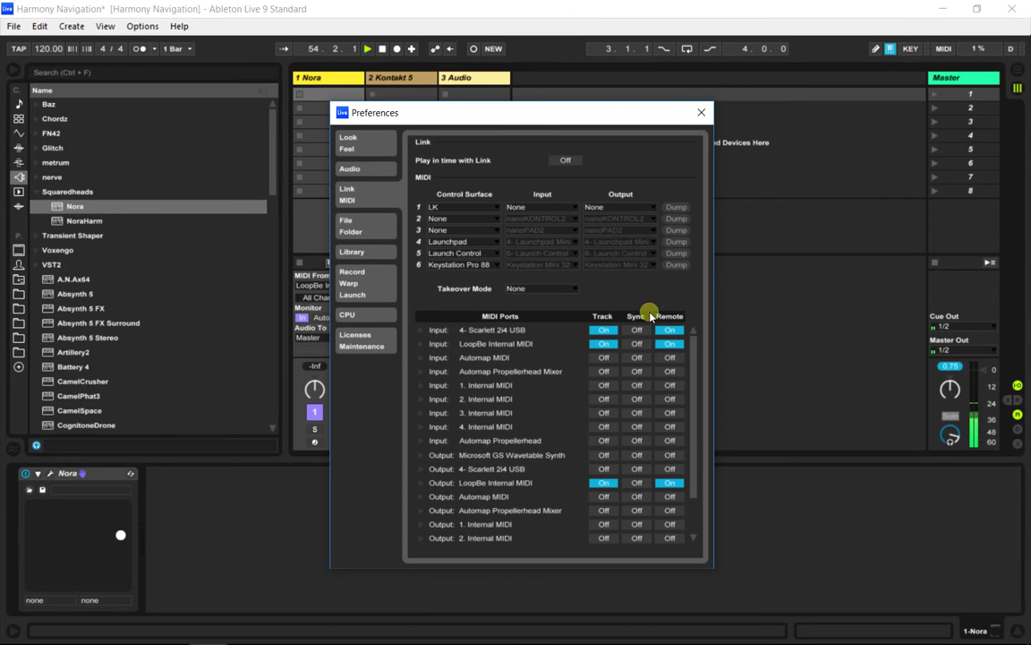
Step: Set the Internal GM Synth module's Output MIDI Port to LoopBe Internal MIDI and close Audio & MIDI Setup
key(alt+Tab)
key(alt+Tab)
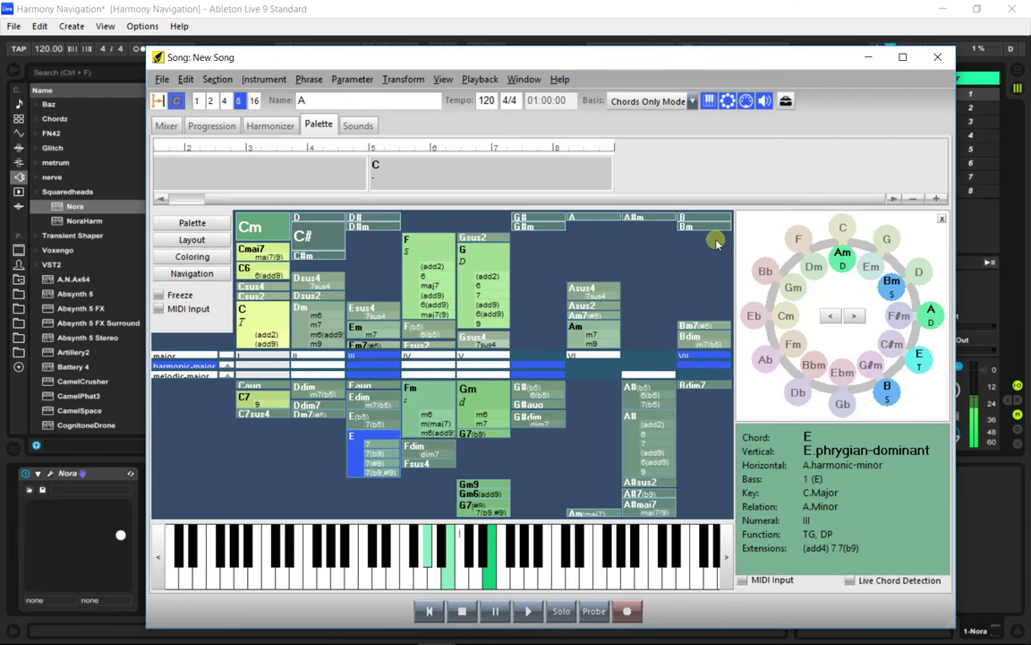
click(170, 126)
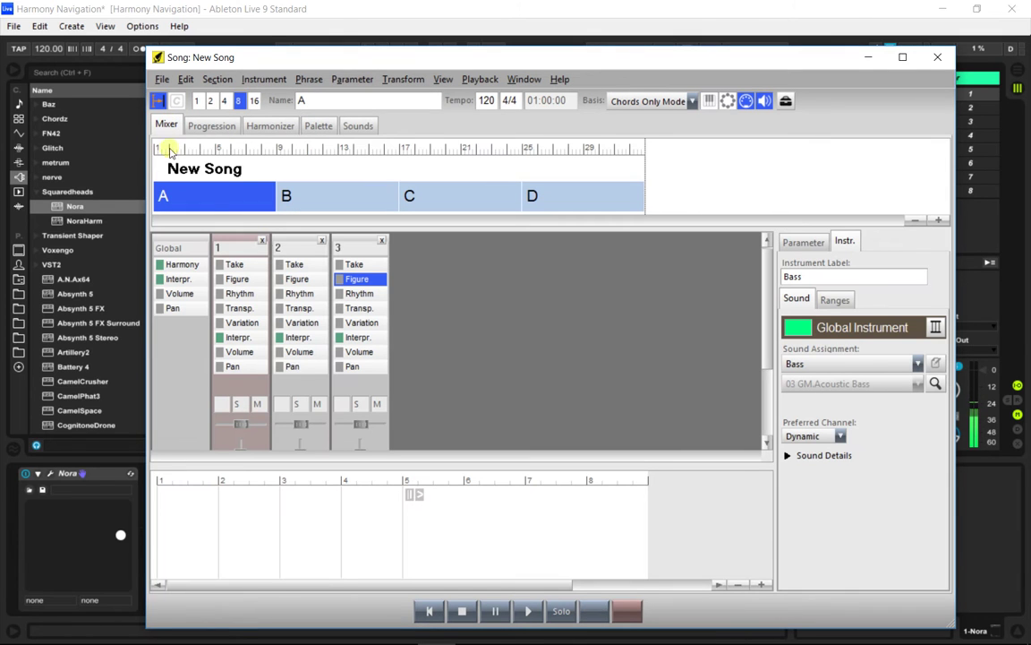
click(936, 328)
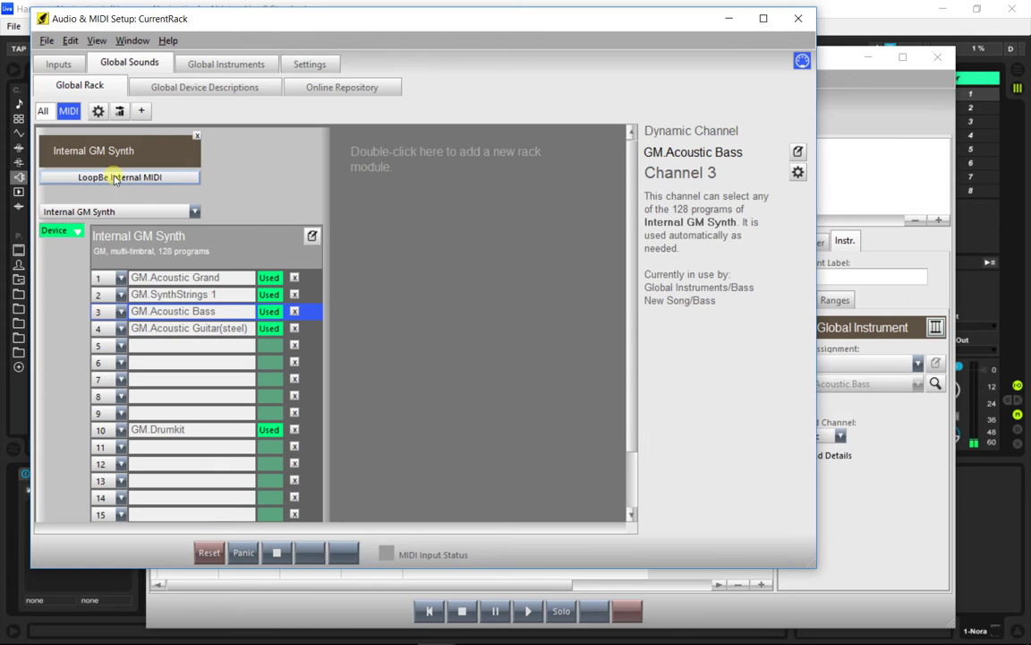
click(114, 178)
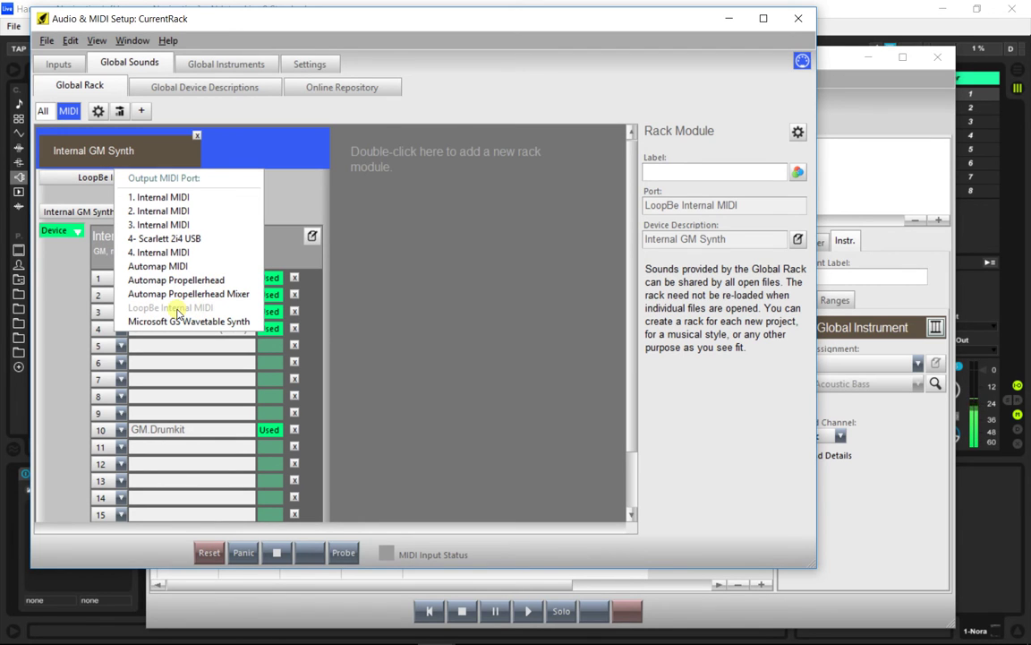
click(694, 100)
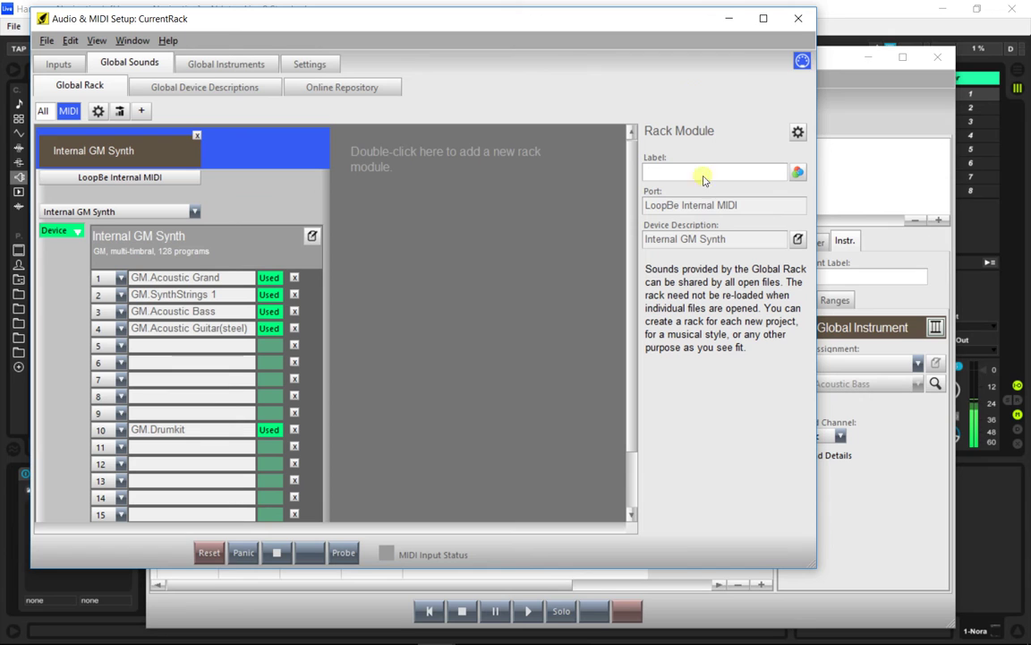
click(799, 17)
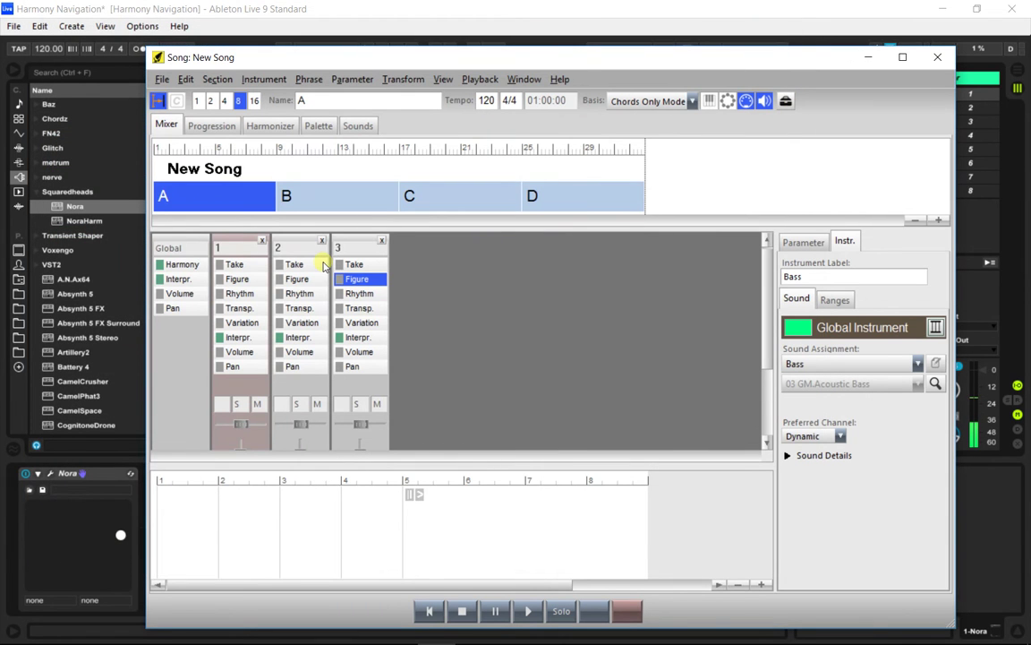
Step: Close Live's Preferences and create a new Live Set, answering No to saving changes
drag(405, 69, 677, 94)
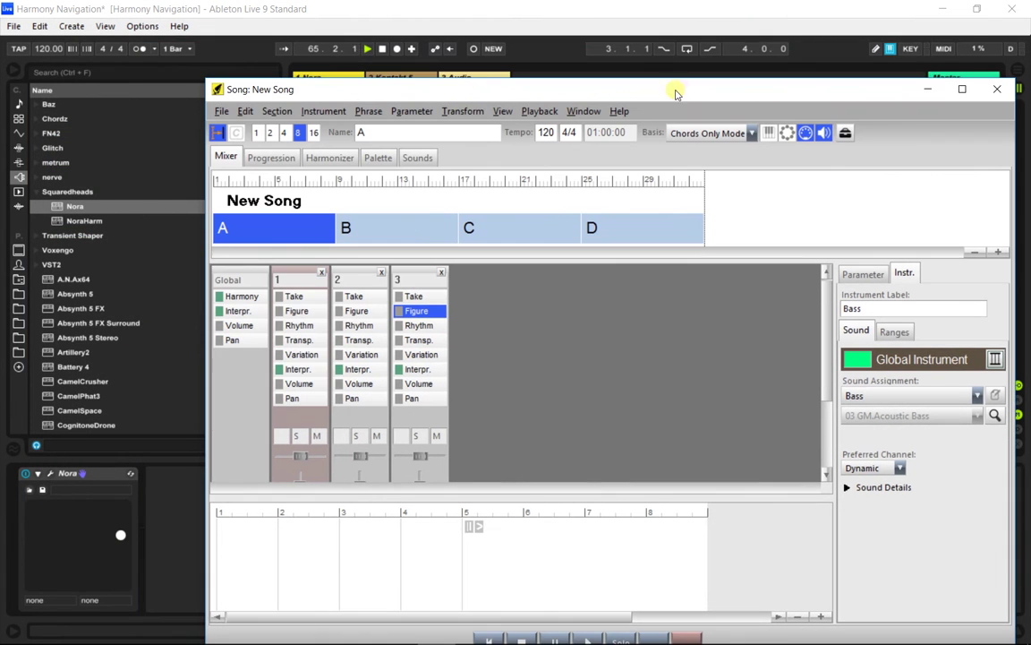
click(927, 88)
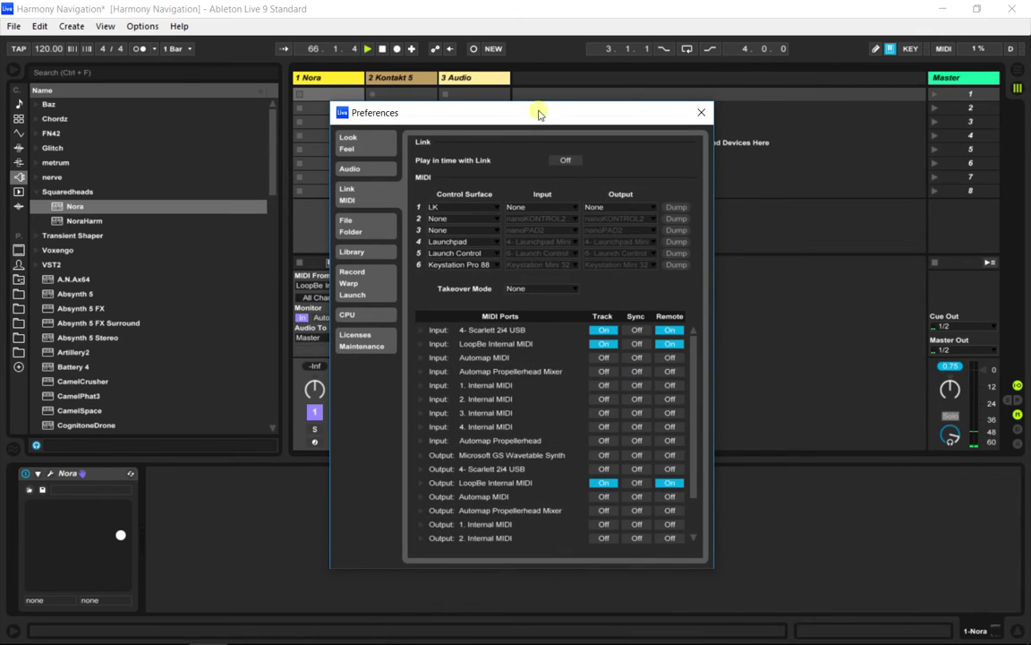
click(695, 112)
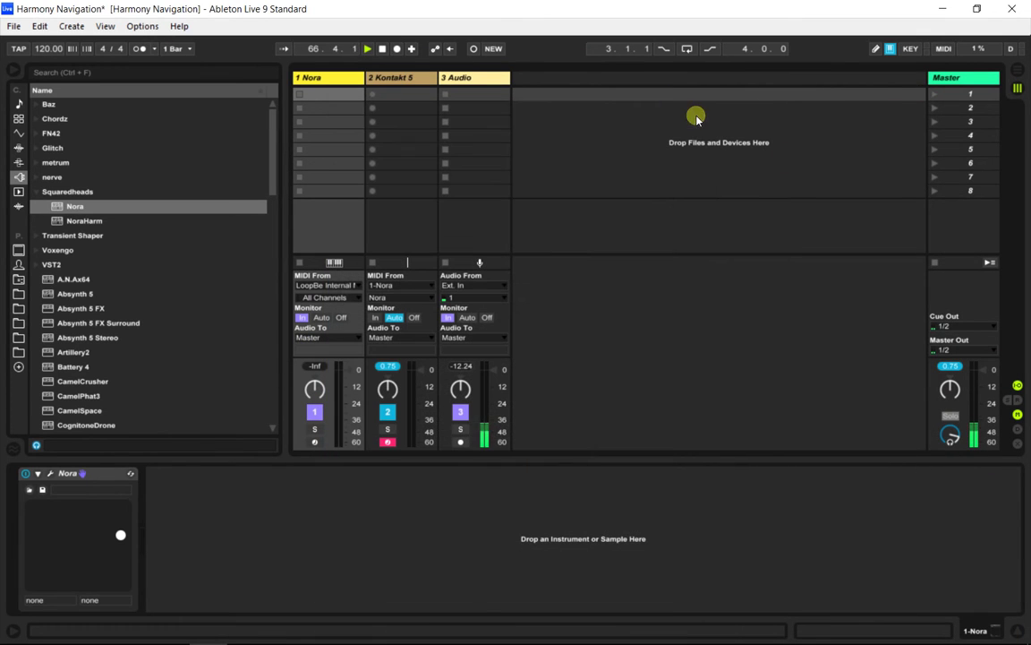
click(15, 27)
click(27, 43)
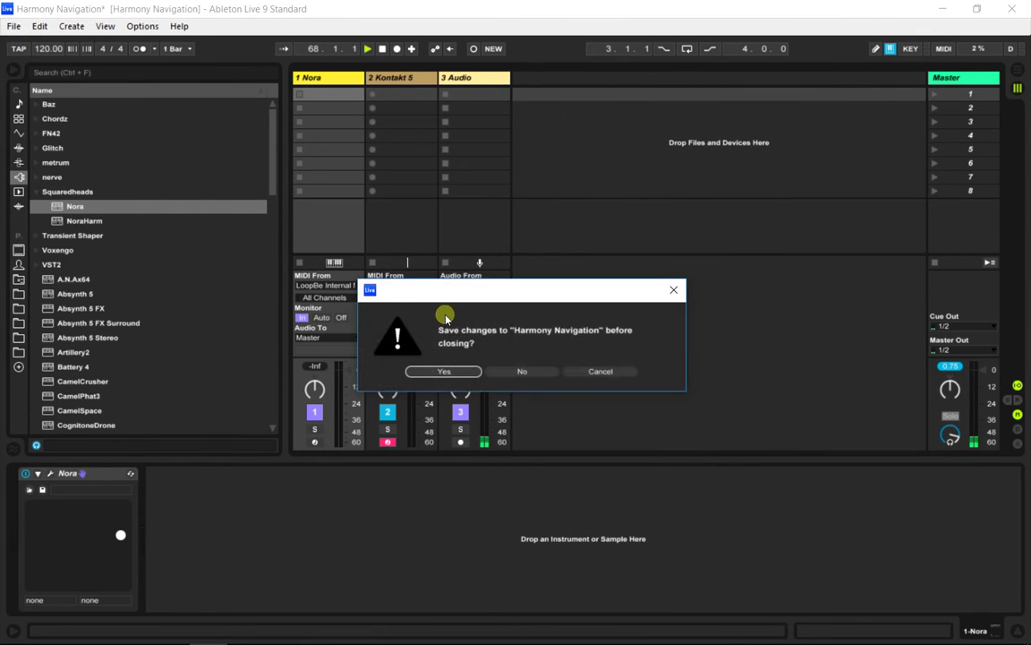
click(519, 371)
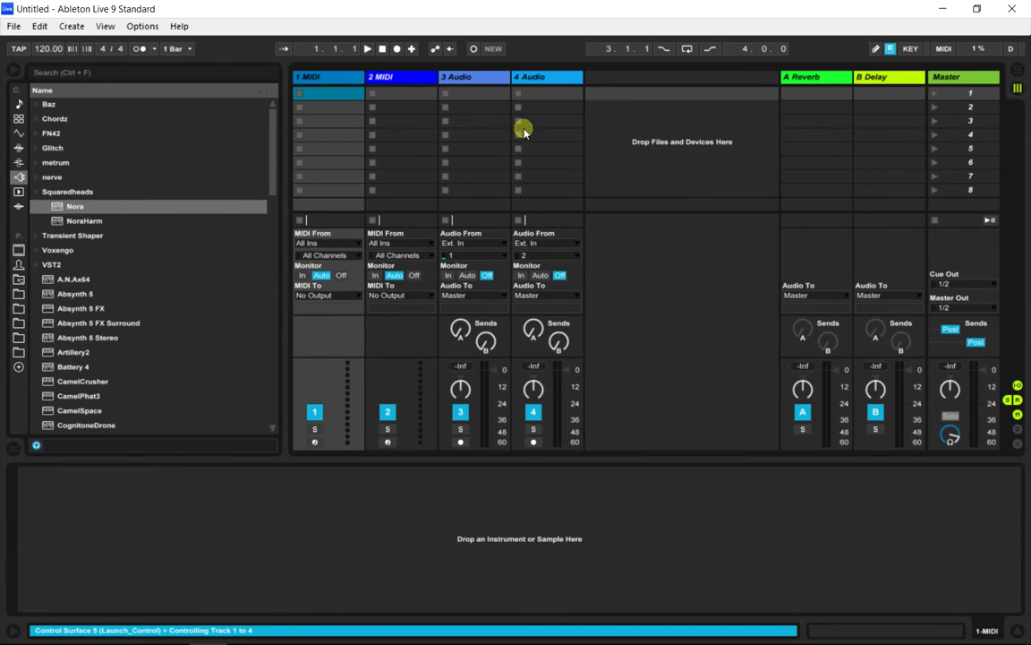
Step: Set audio track 3 Monitor to In and load Kontakt 5 with The Grandeur.nki onto MIDI track 2
click(448, 276)
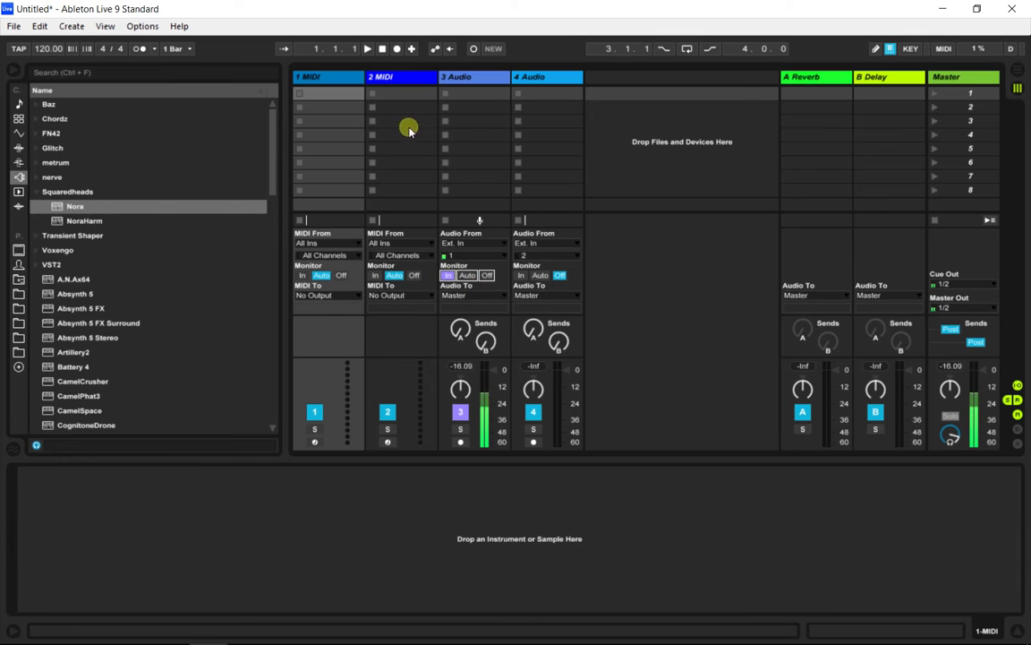
drag(271, 142, 287, 290)
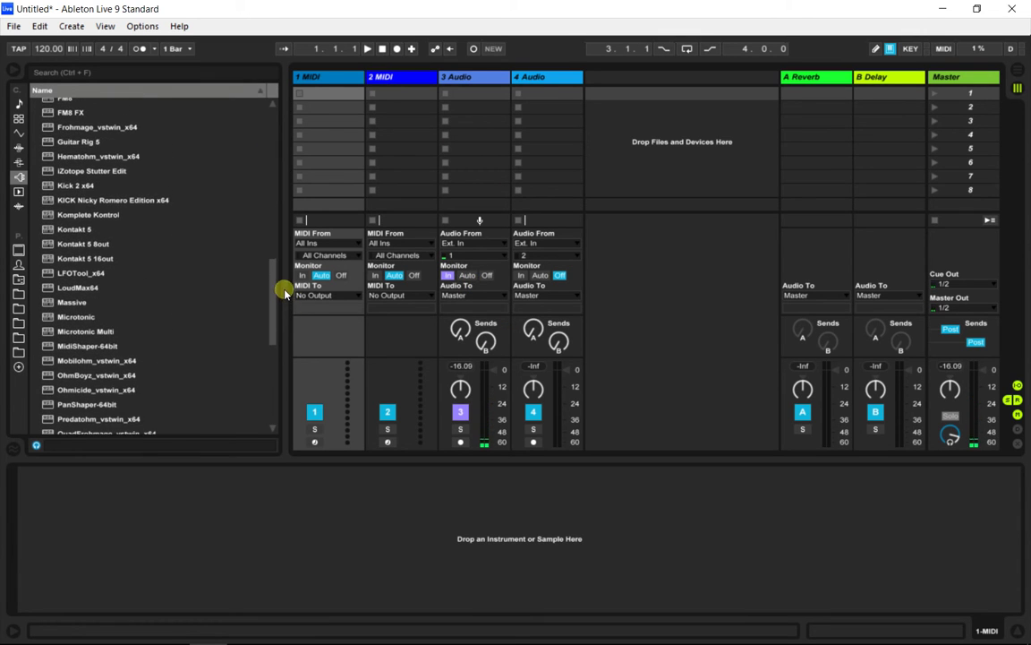
click(85, 229)
click(417, 139)
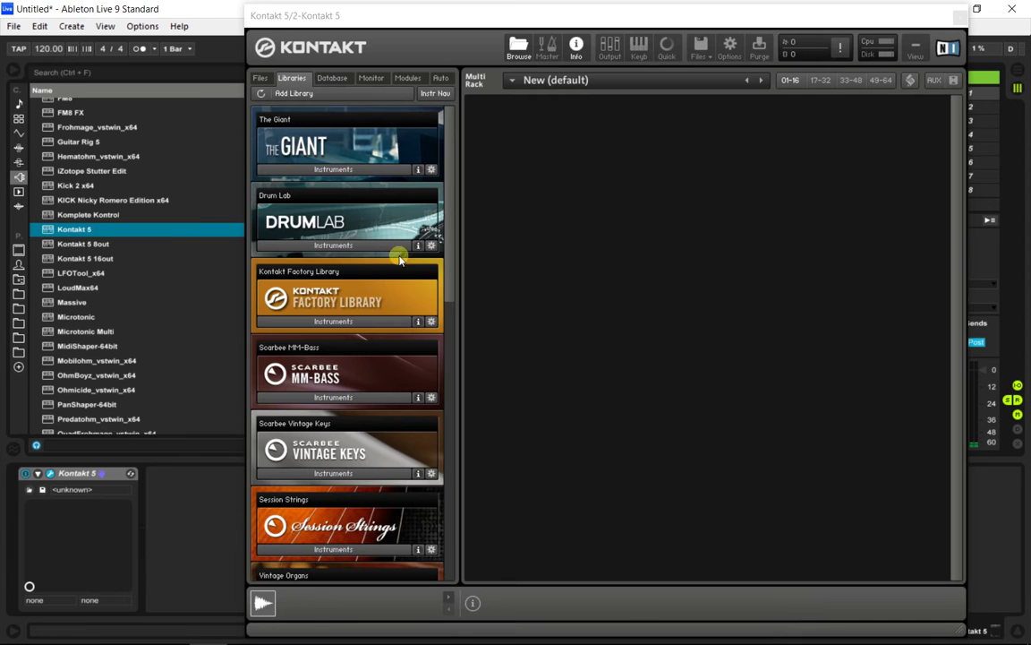
scroll(394, 448, down, 10)
click(365, 492)
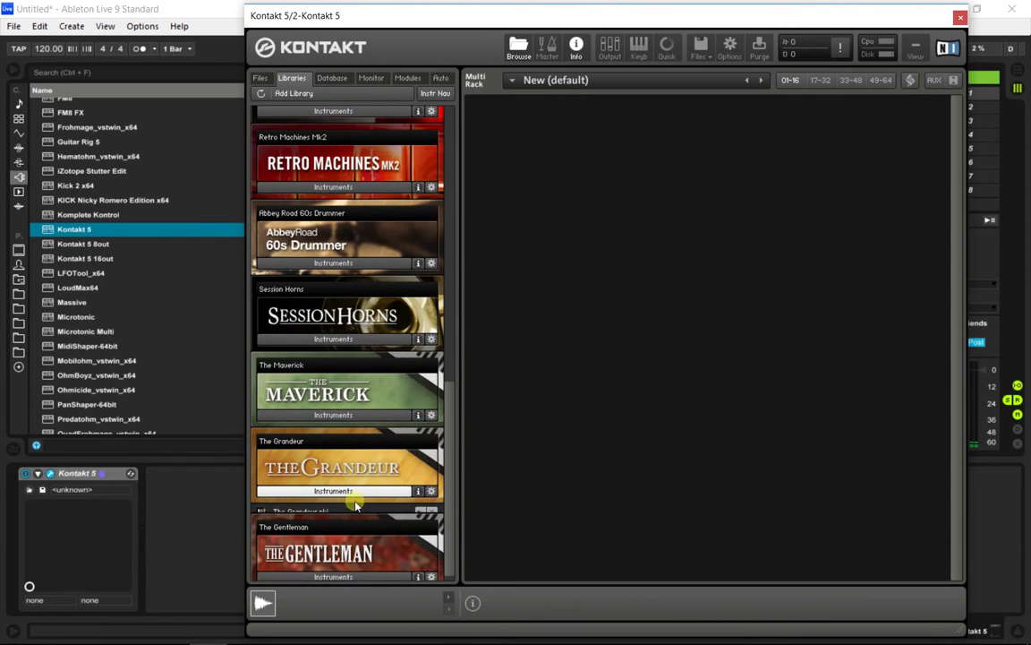
double_click(300, 511)
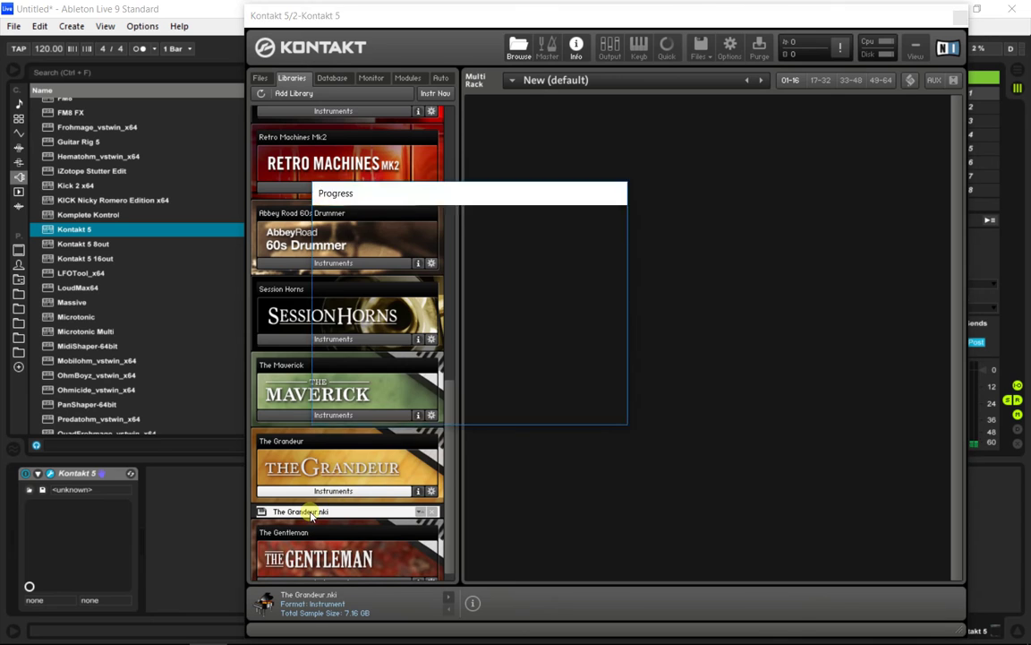
click(960, 18)
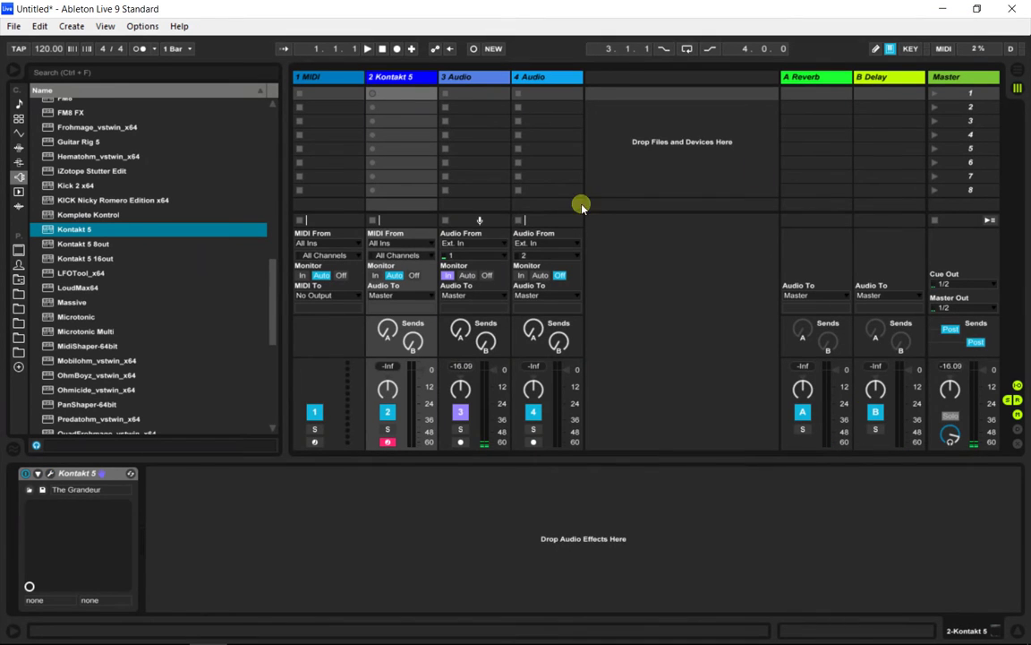
Step: Set the Kontakt track's MIDI From to LoopBe Internal MIDI and its Monitor to In
click(400, 243)
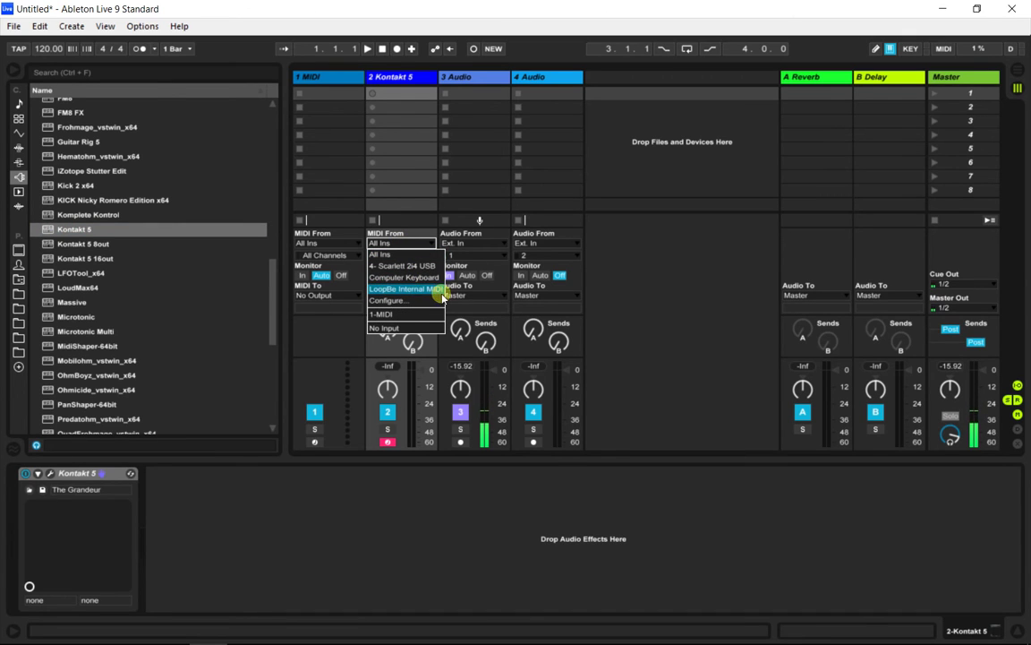
click(407, 289)
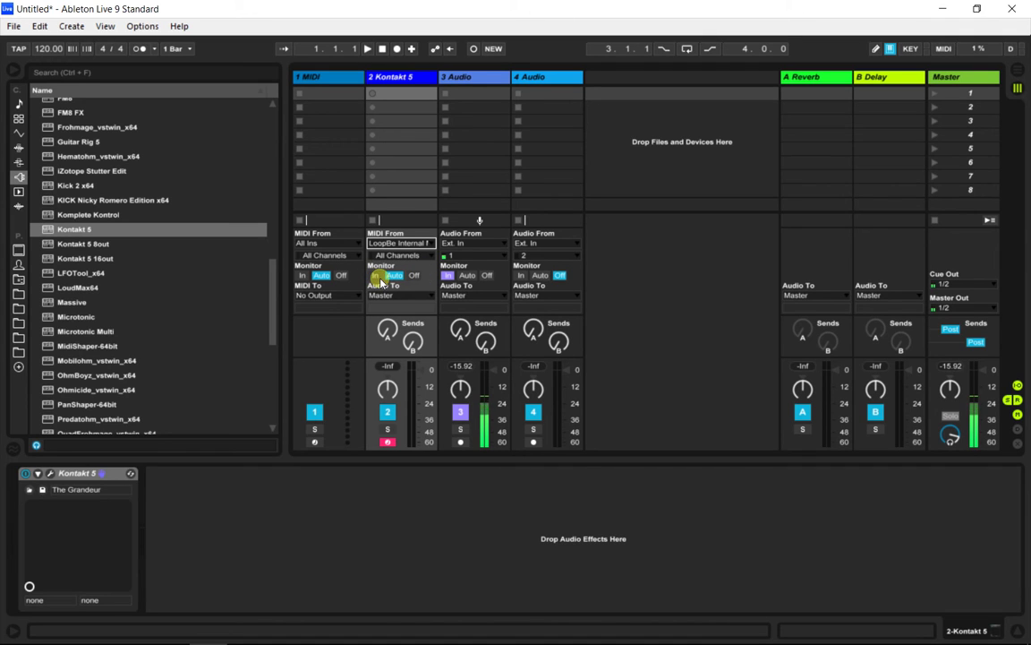
click(375, 275)
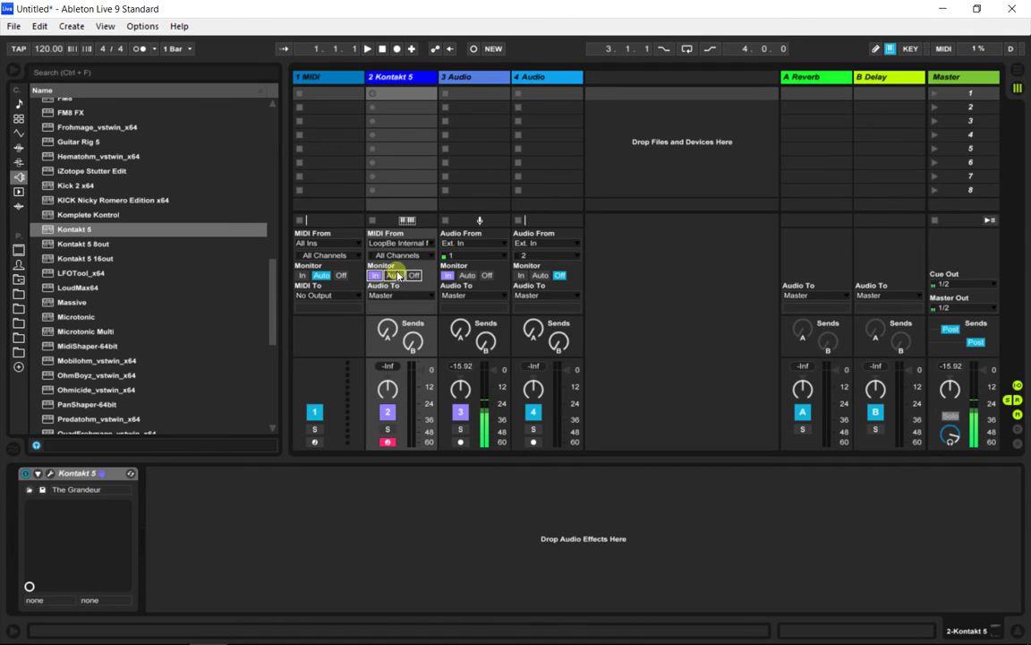
key(alt+Tab)
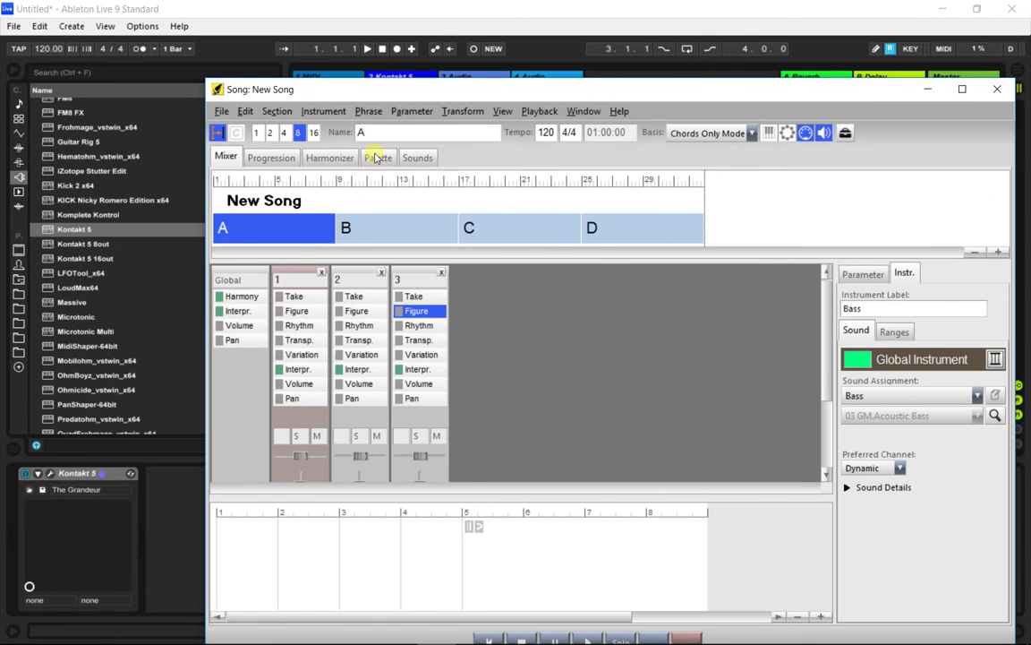
Step: Play the F, C and E chords from Harmony Navigator's Palette to test Kontakt's sound
click(377, 158)
click(494, 286)
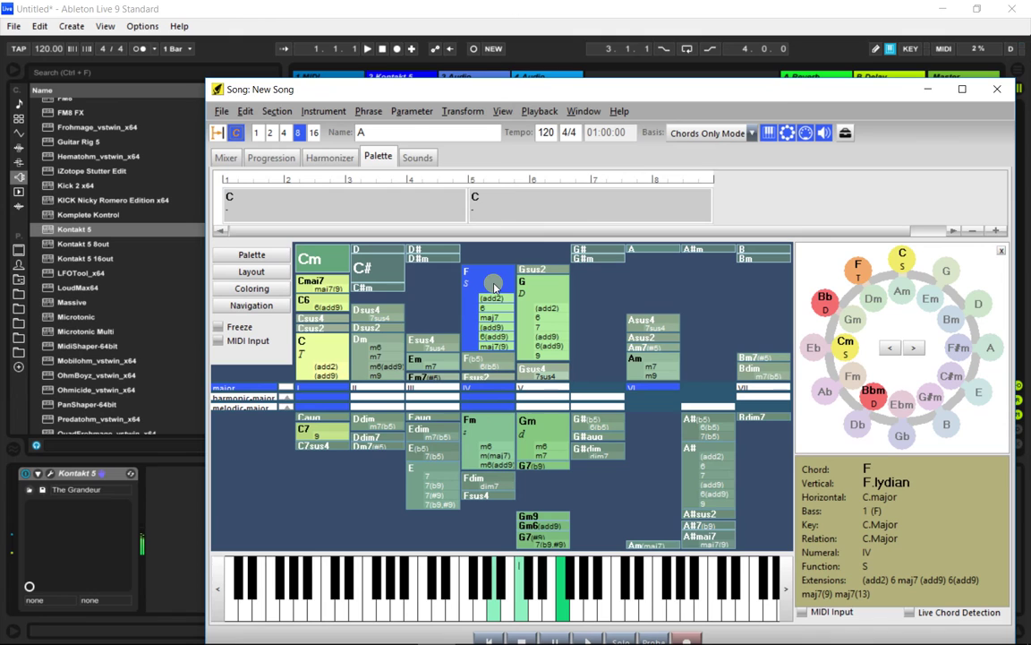
click(331, 344)
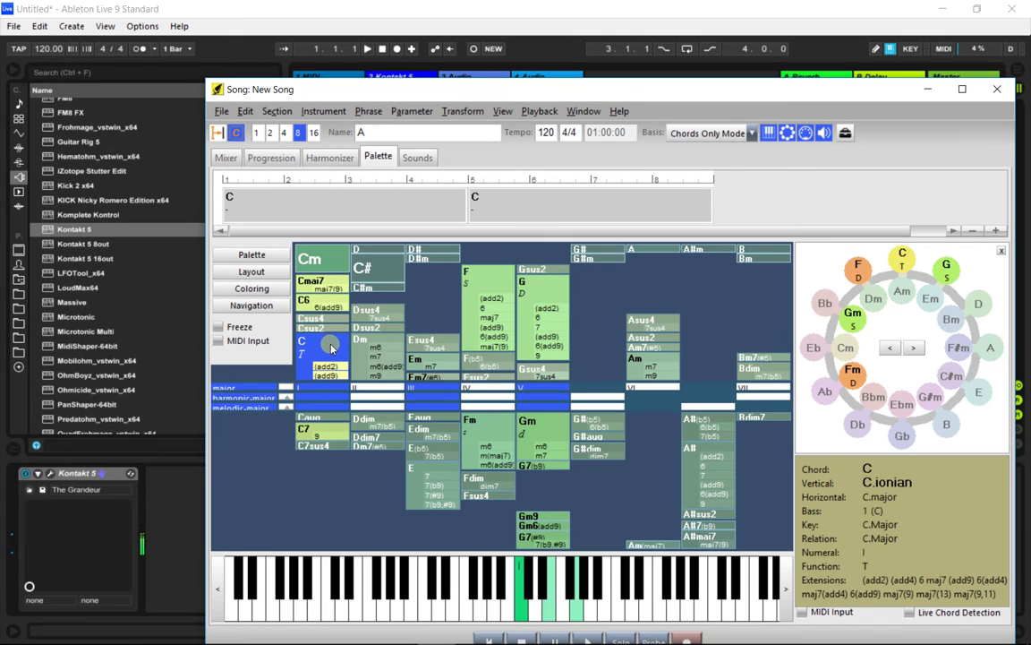
click(410, 476)
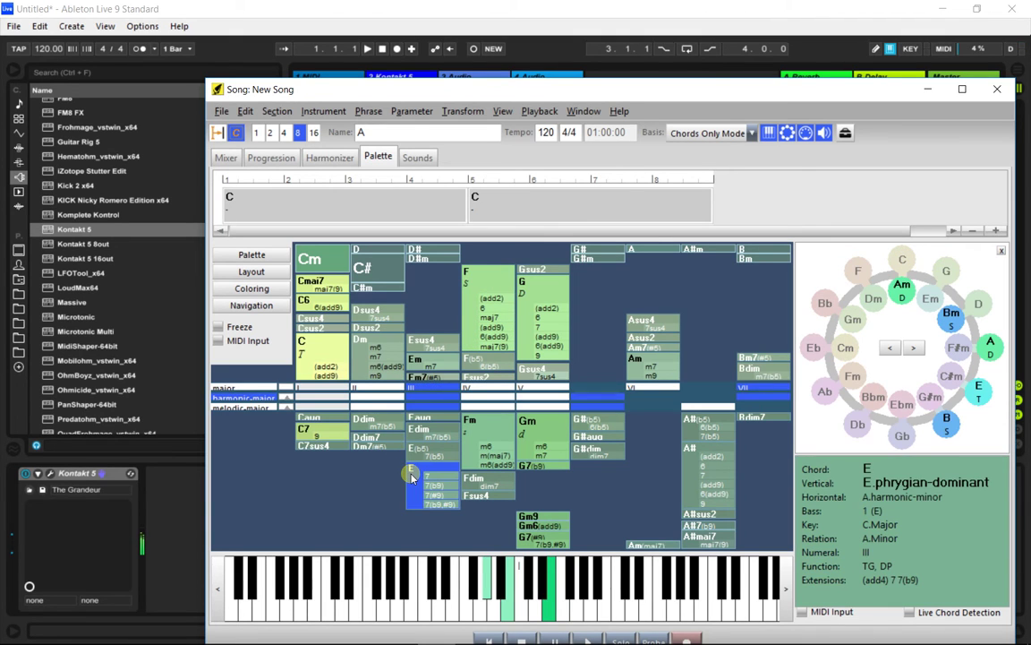
key(alt+Tab)
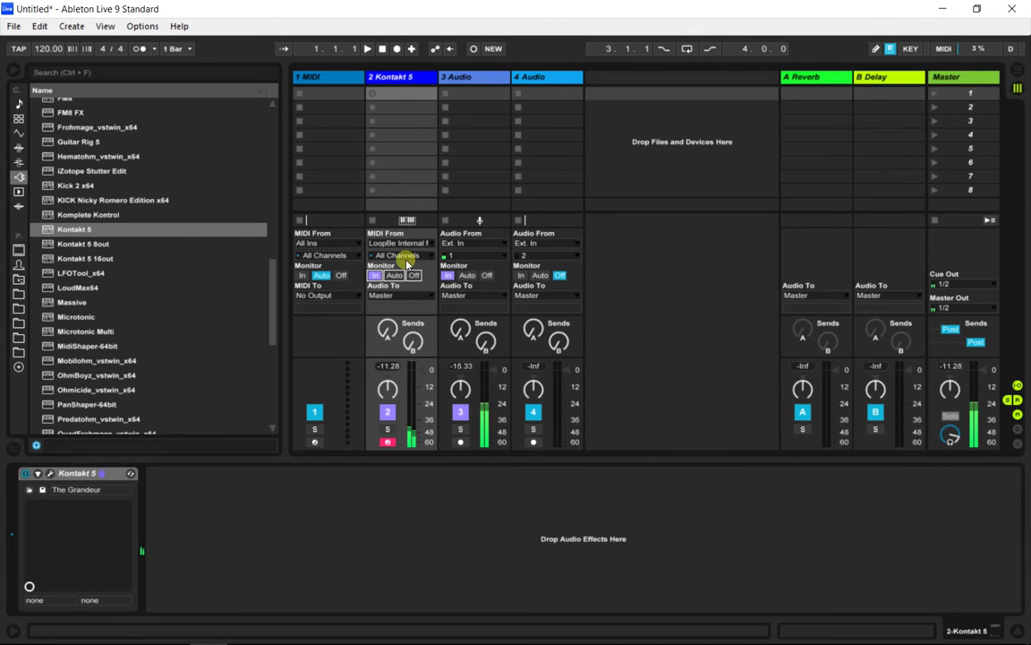
Step: Drop Nora from Squaredheads onto MIDI track 1 and drag Piano Ballad 45 into its piano roll
scroll(273, 296, up, 1)
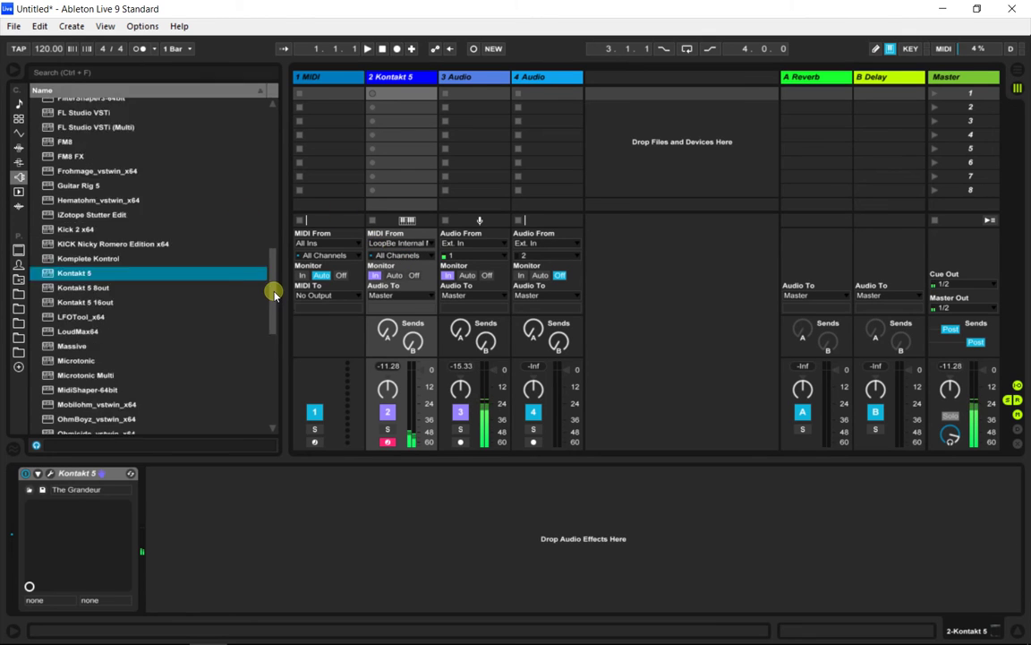
drag(274, 295, 274, 130)
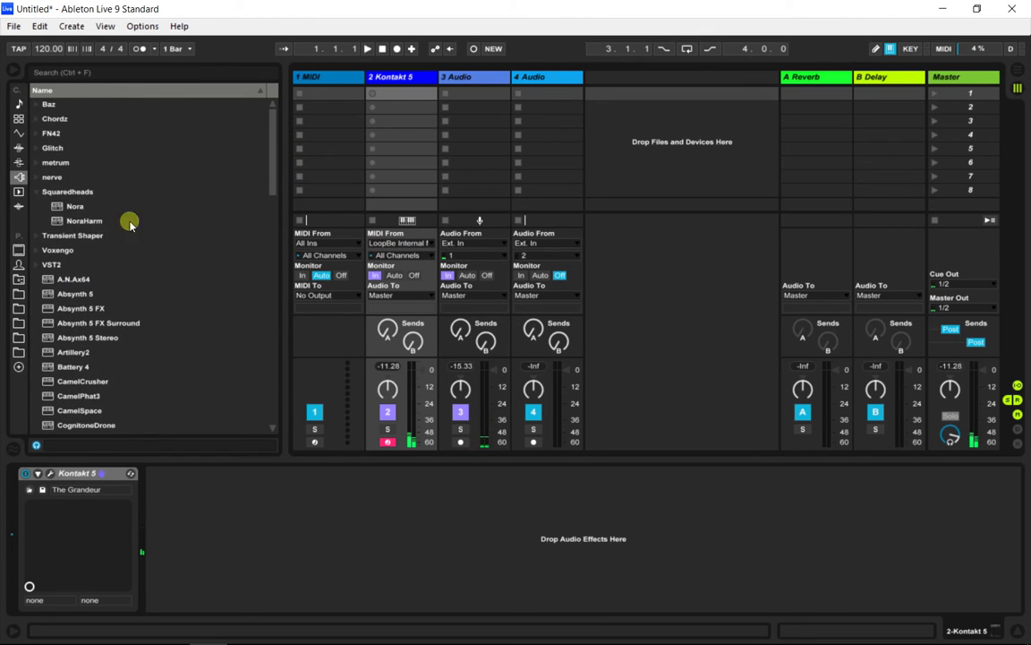
drag(75, 206, 322, 180)
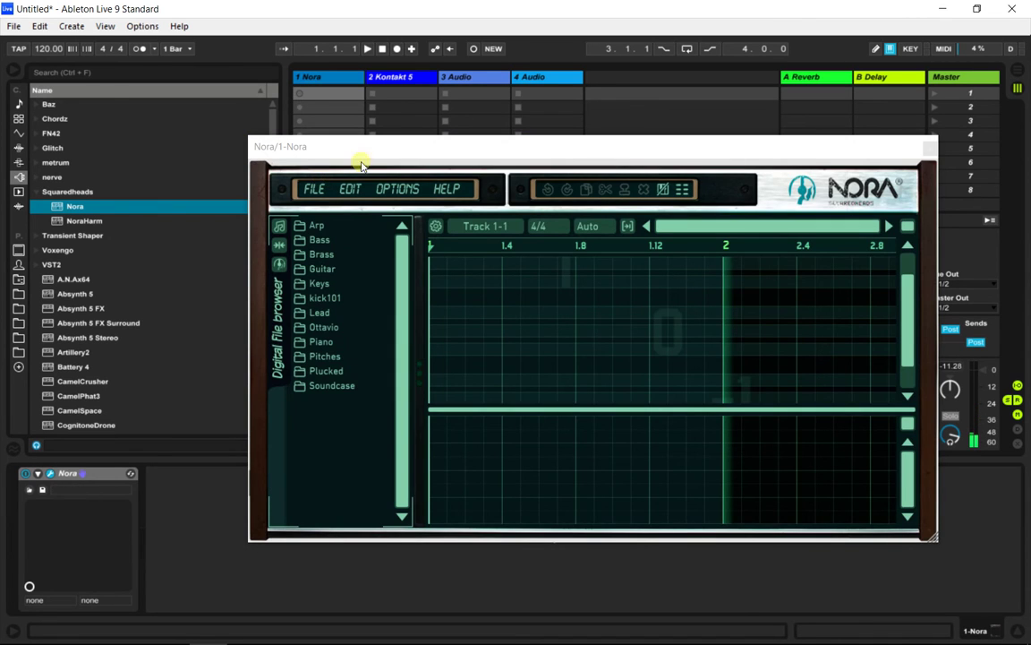
click(341, 343)
scroll(363, 408, down, 10)
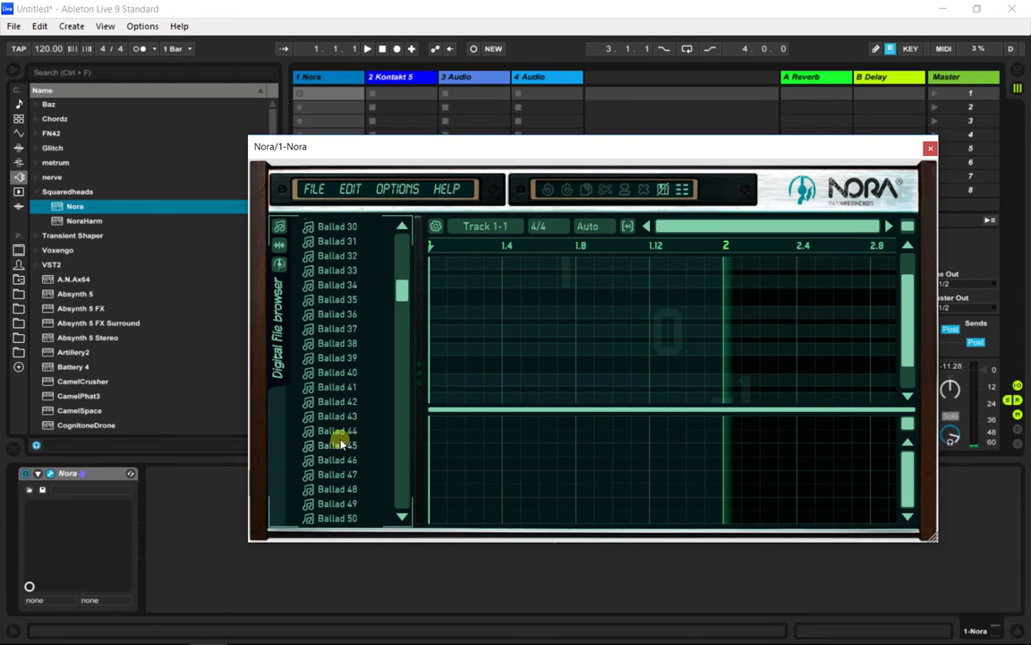
drag(336, 443, 491, 357)
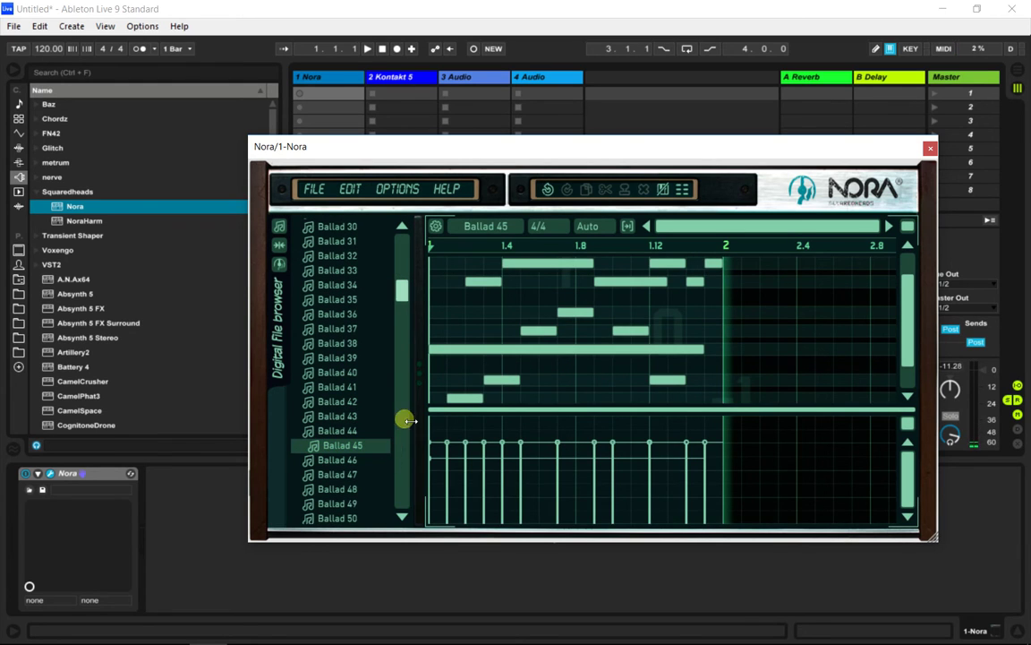
click(931, 149)
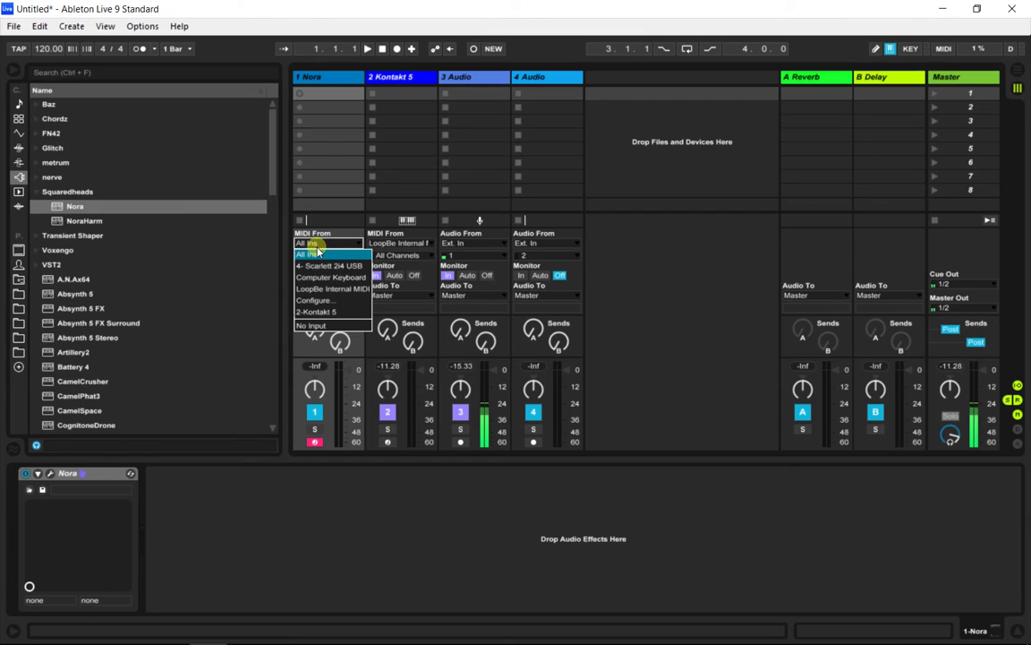
Step: Set track 2's MIDI From to 1-Nora with channel Nora, and track 1's Monitor to In
click(338, 288)
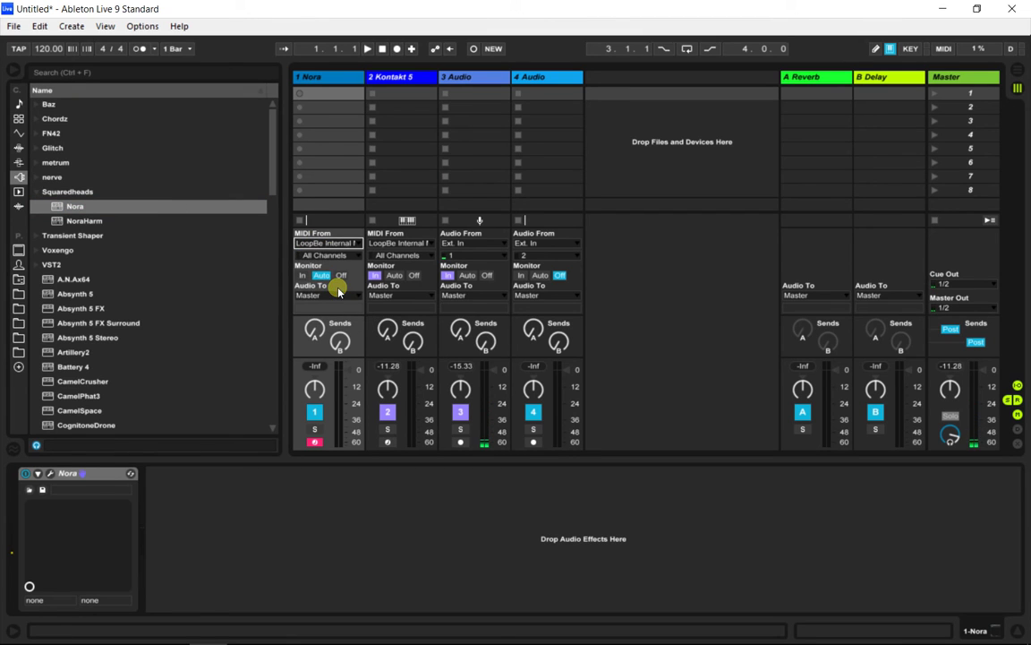
click(410, 244)
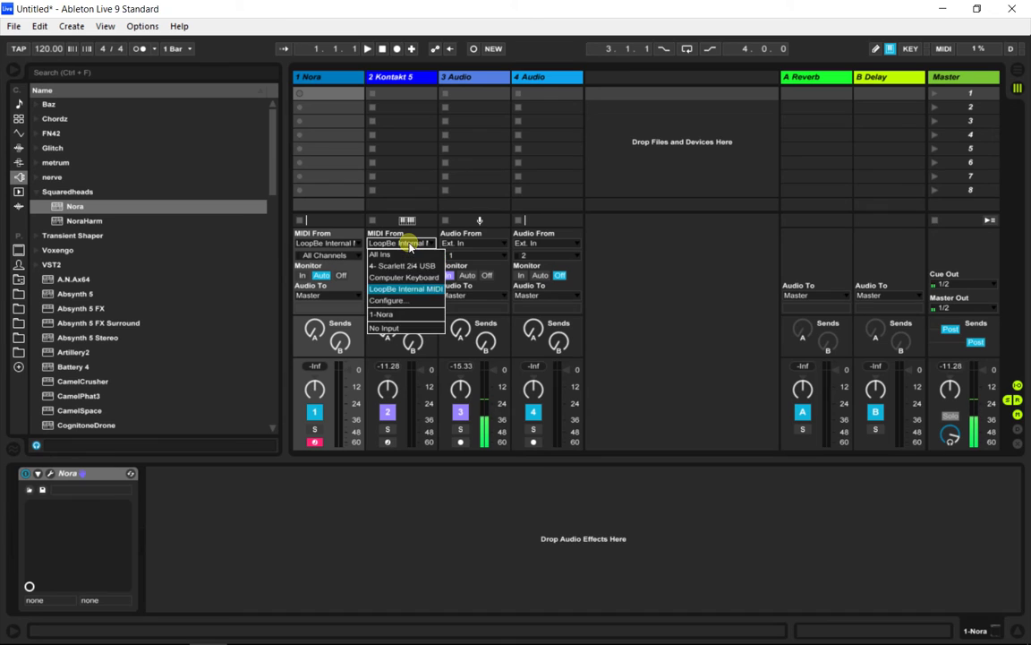
click(398, 316)
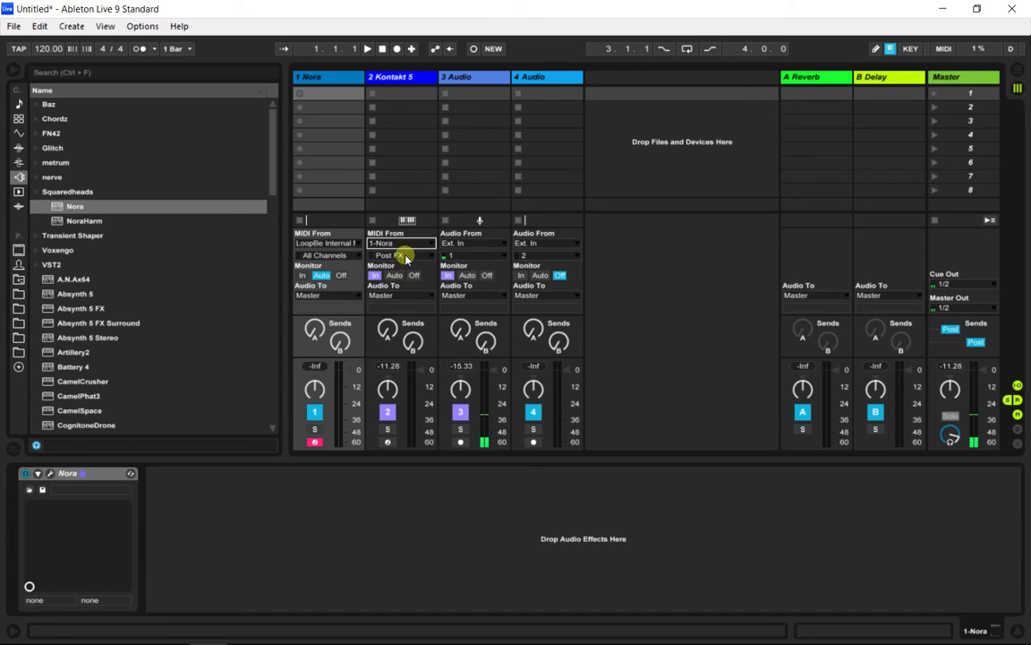
click(405, 258)
click(393, 288)
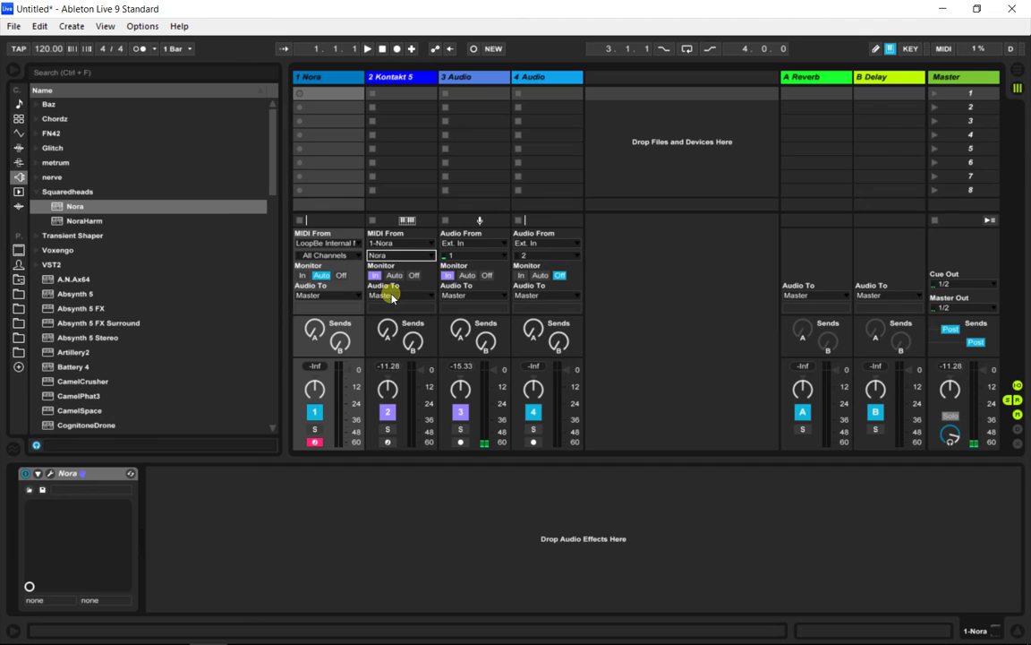
click(303, 275)
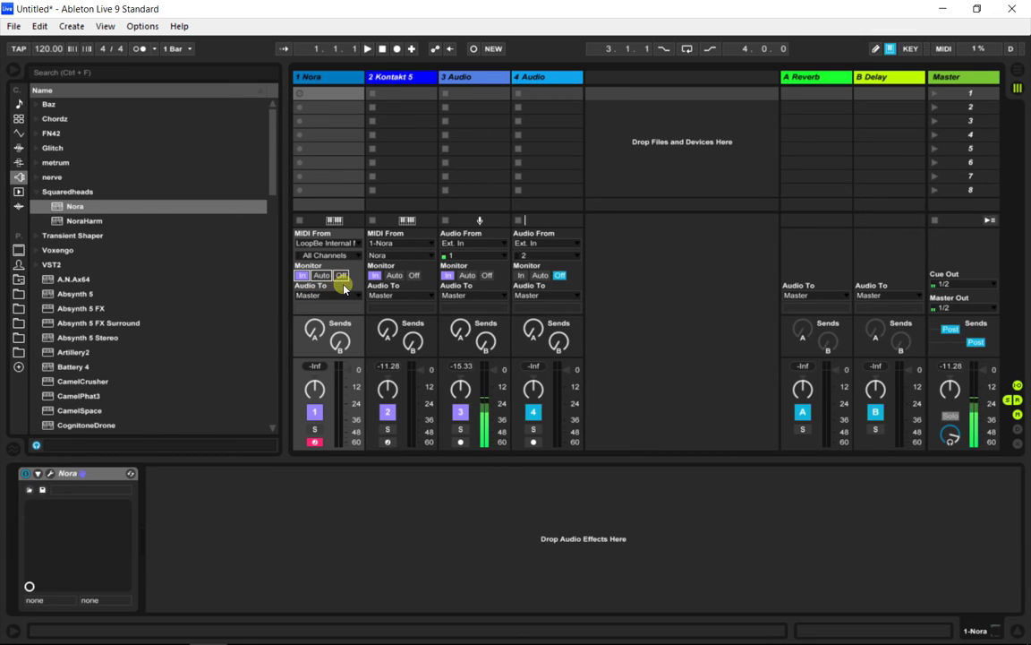
key(alt+Tab)
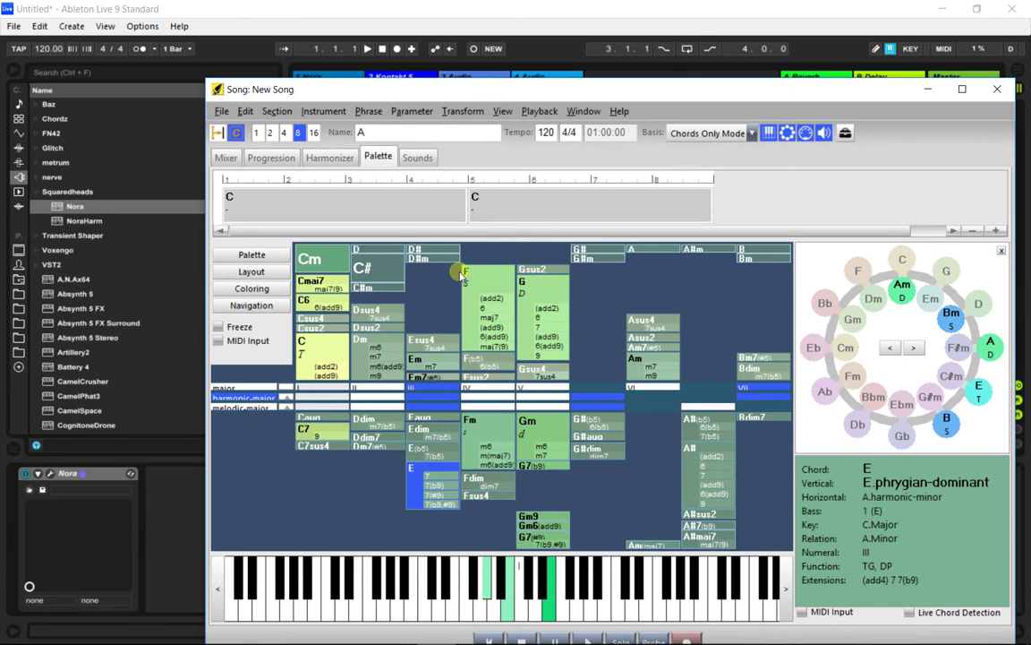
Step: Play the F, C and Gm chords from the Palette, then minimize the chord window
click(488, 273)
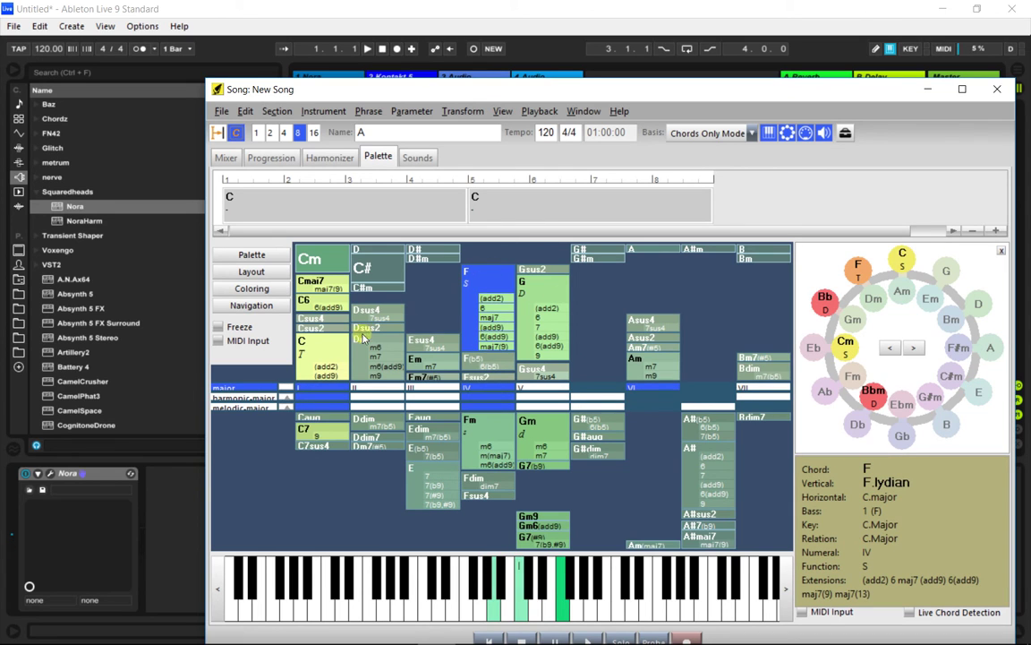
click(309, 356)
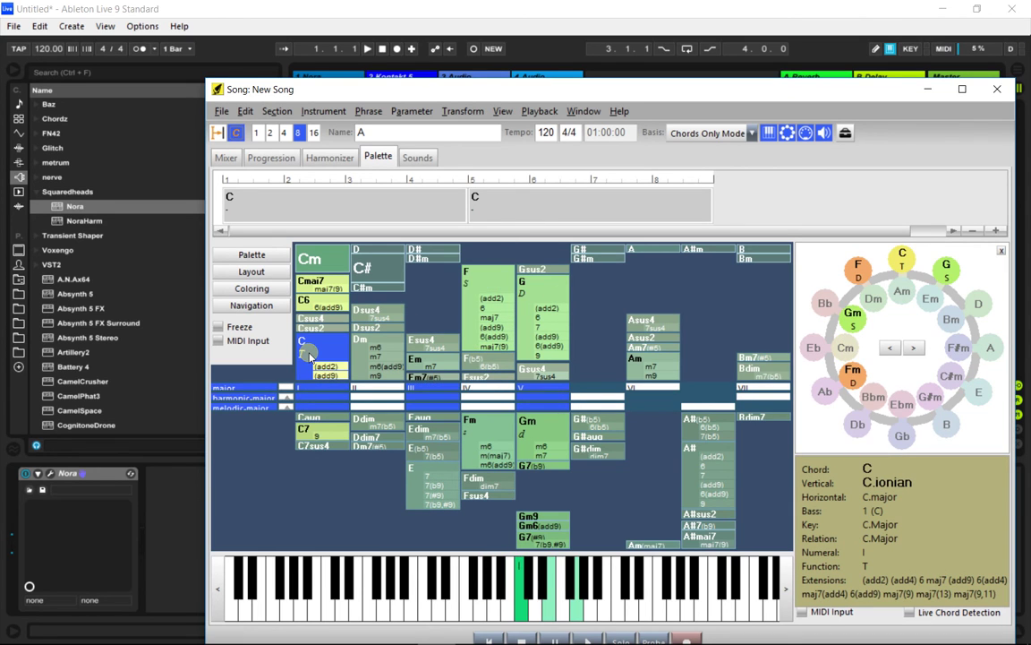
click(537, 428)
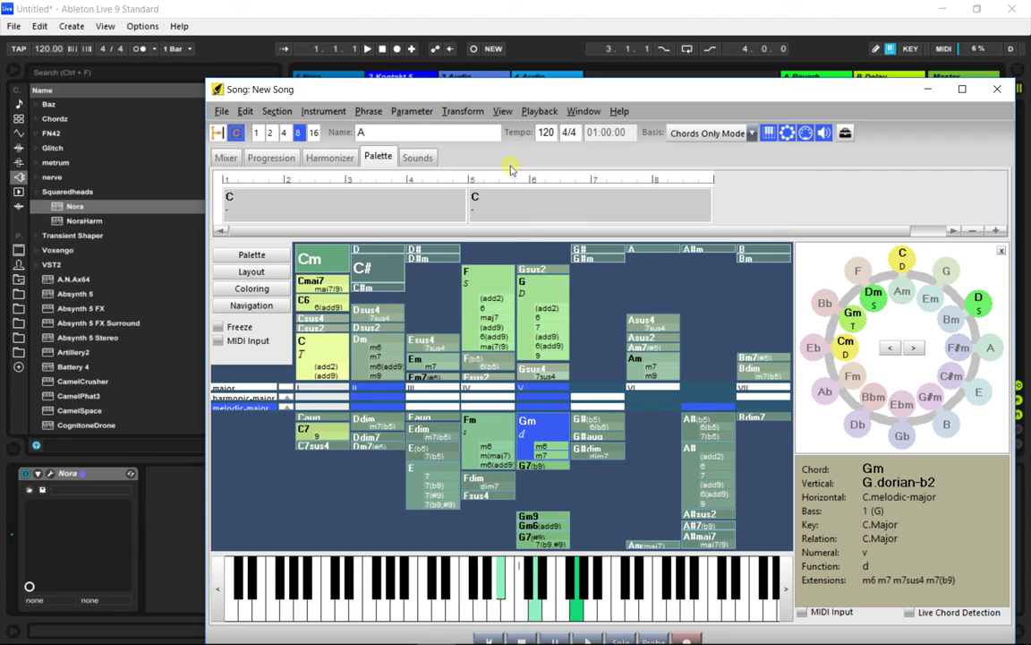
click(269, 68)
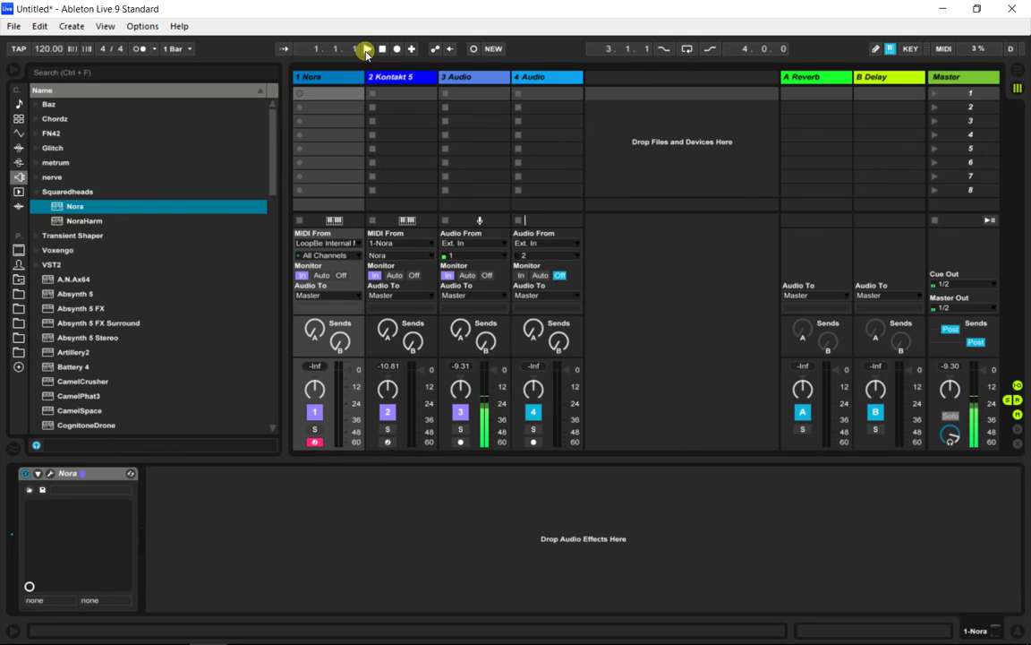
Step: Open Nora's editor, restart playback, and audition the F, A#, Cm, Dm and Fm chords
click(49, 472)
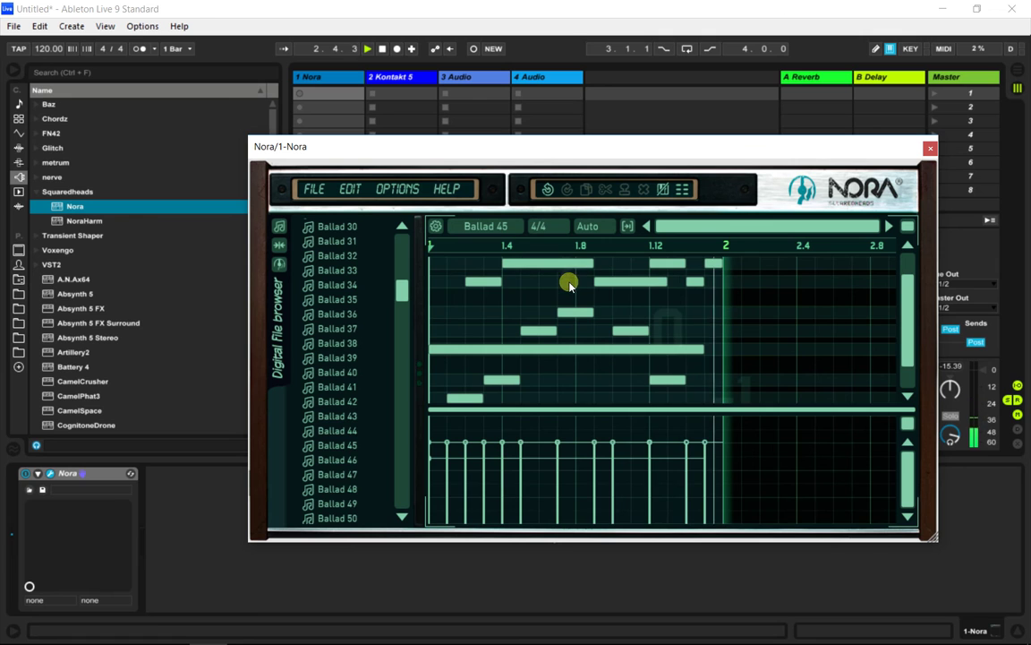
click(367, 49)
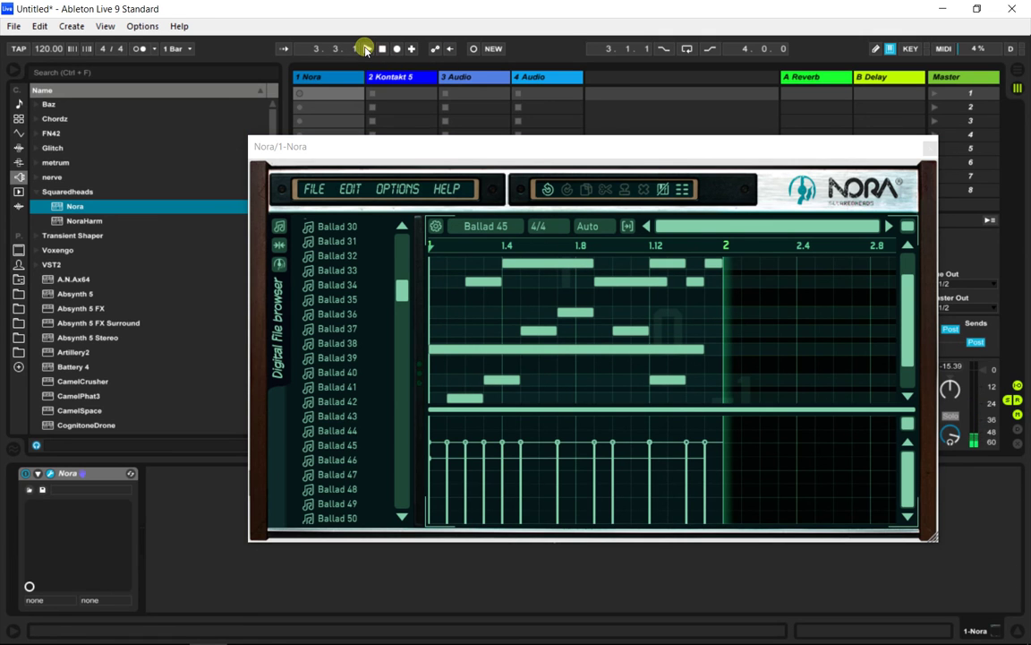
key(alt+Tab)
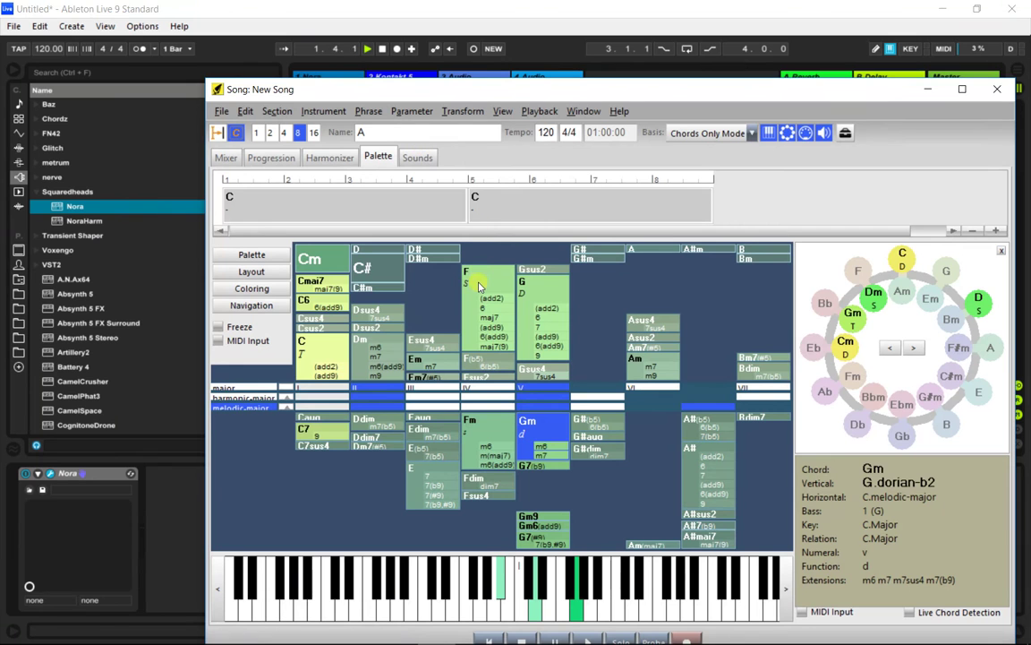
click(490, 281)
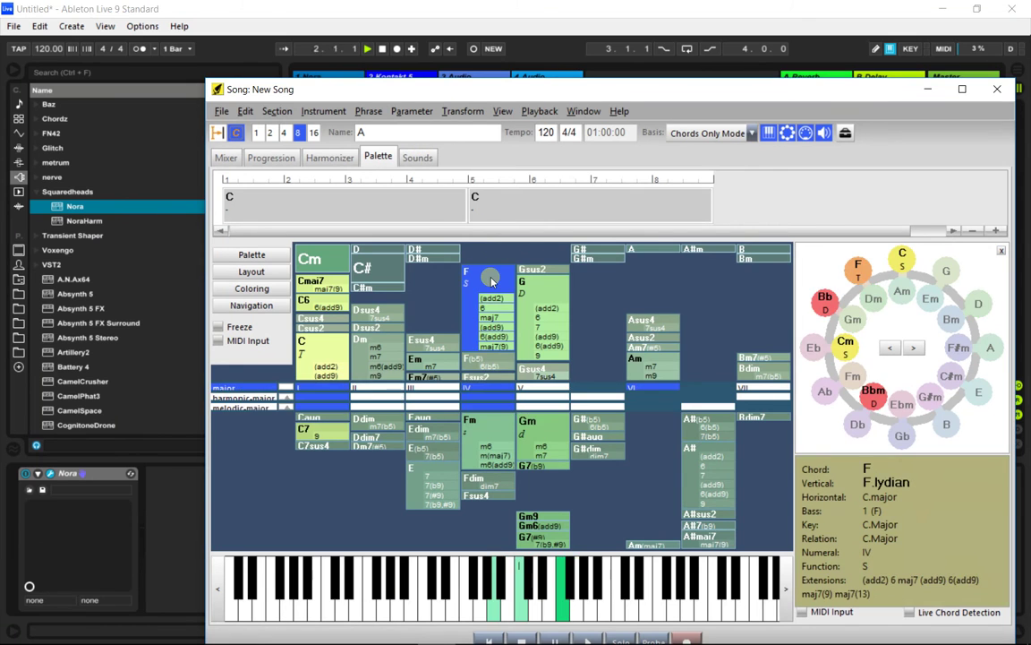
click(691, 461)
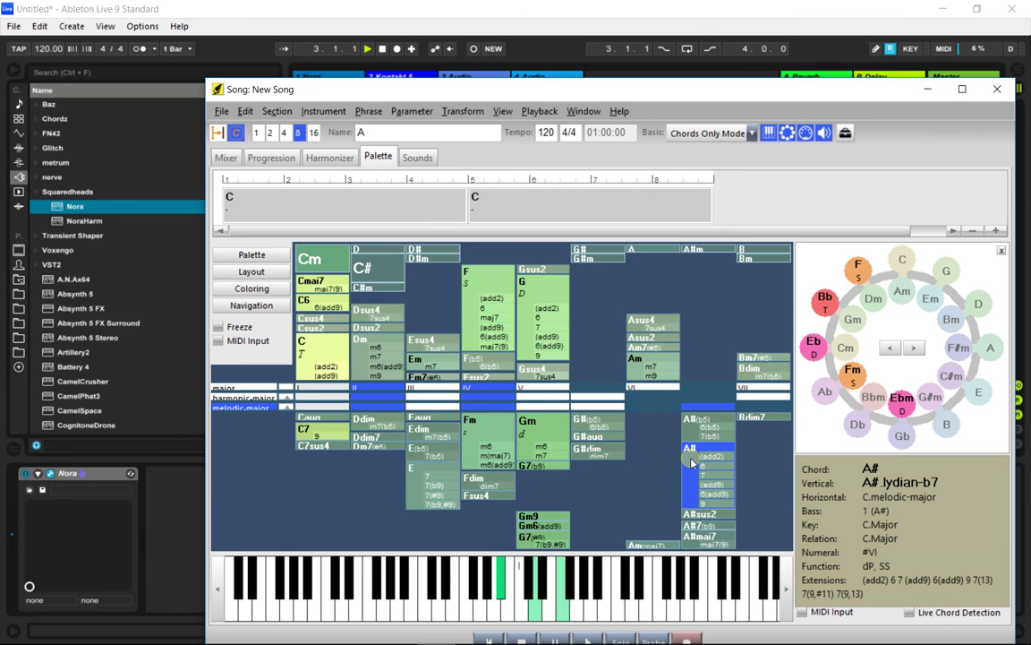
click(328, 263)
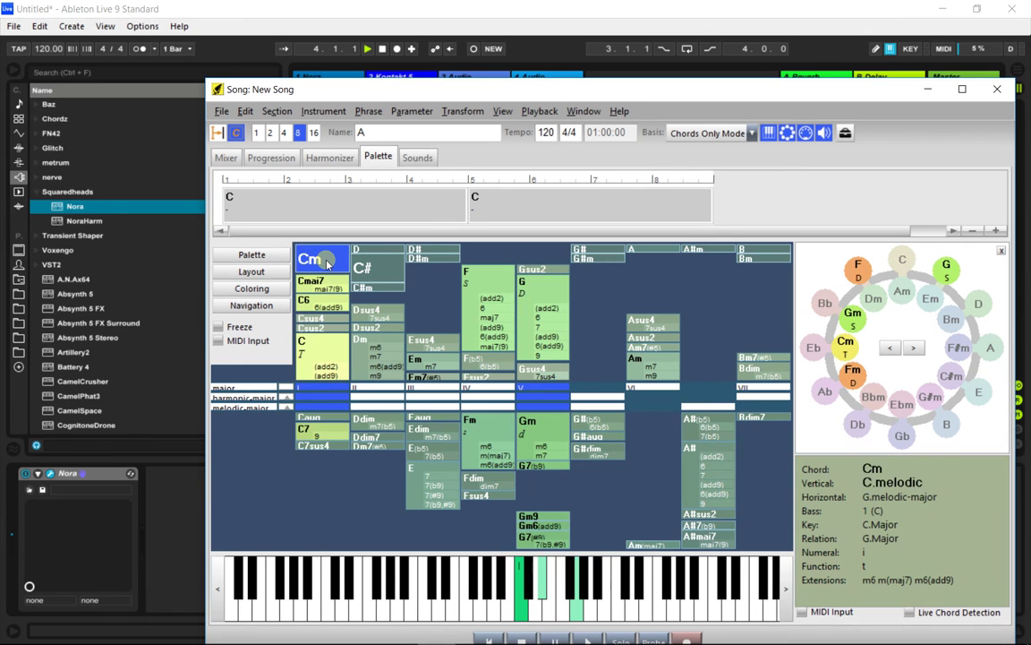
click(362, 345)
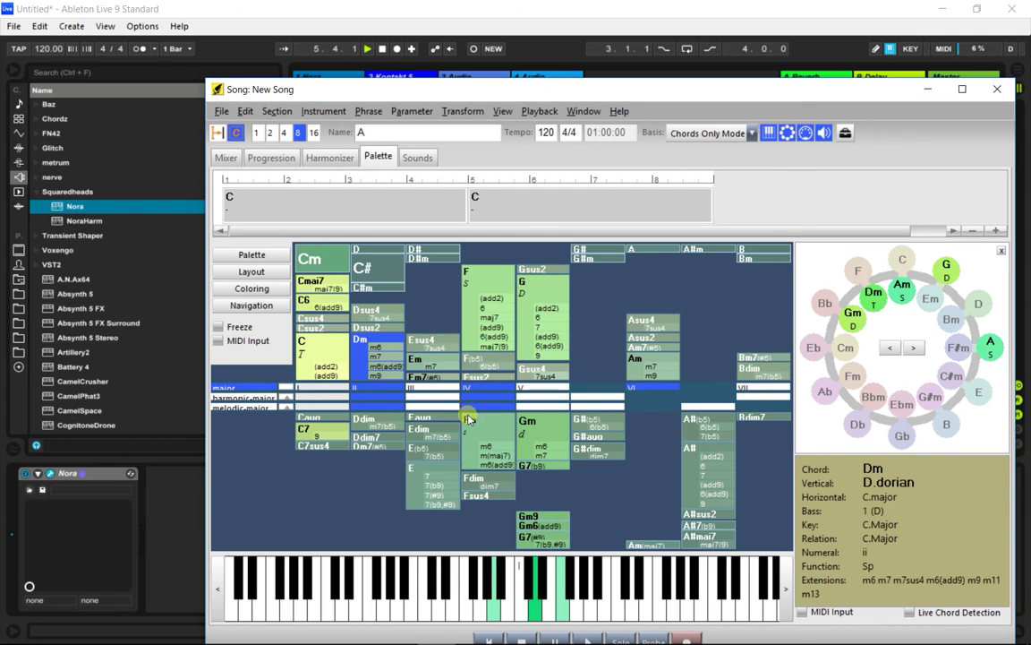
click(492, 426)
Step: Try Nora's Ballad 39, Ballad 44 and Ballad 48 patterns, ending on Ballad 48
drag(537, 89, 1008, 92)
click(349, 357)
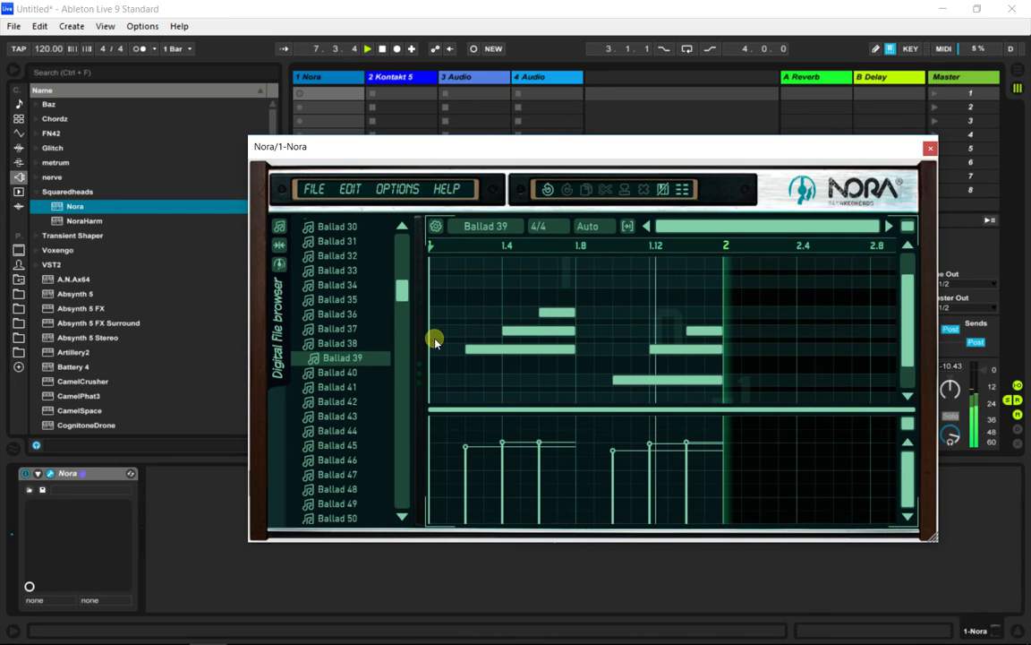
click(348, 431)
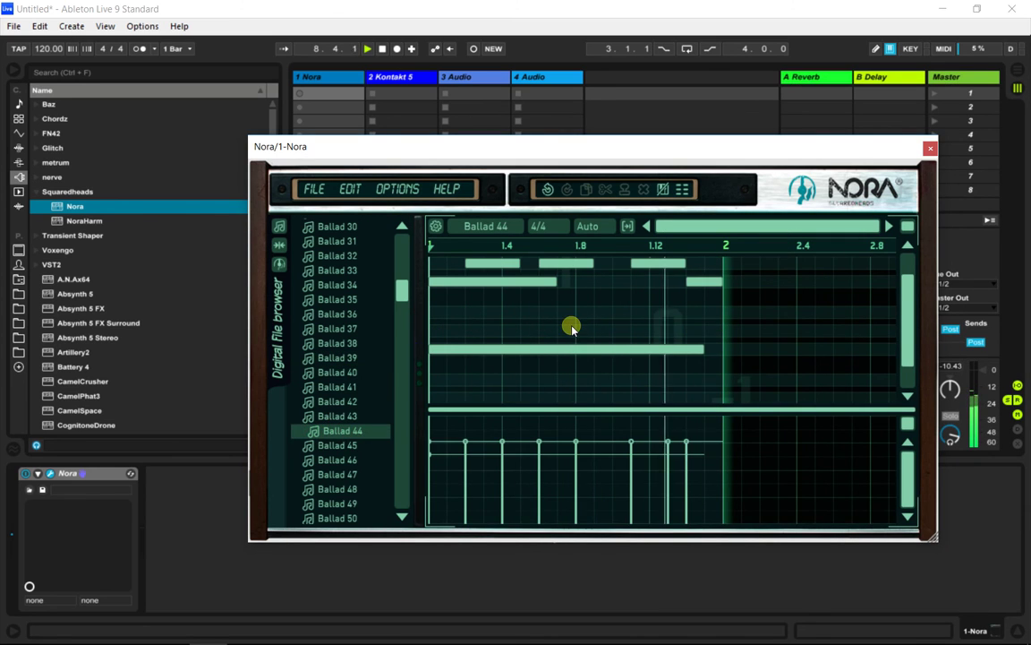
click(331, 489)
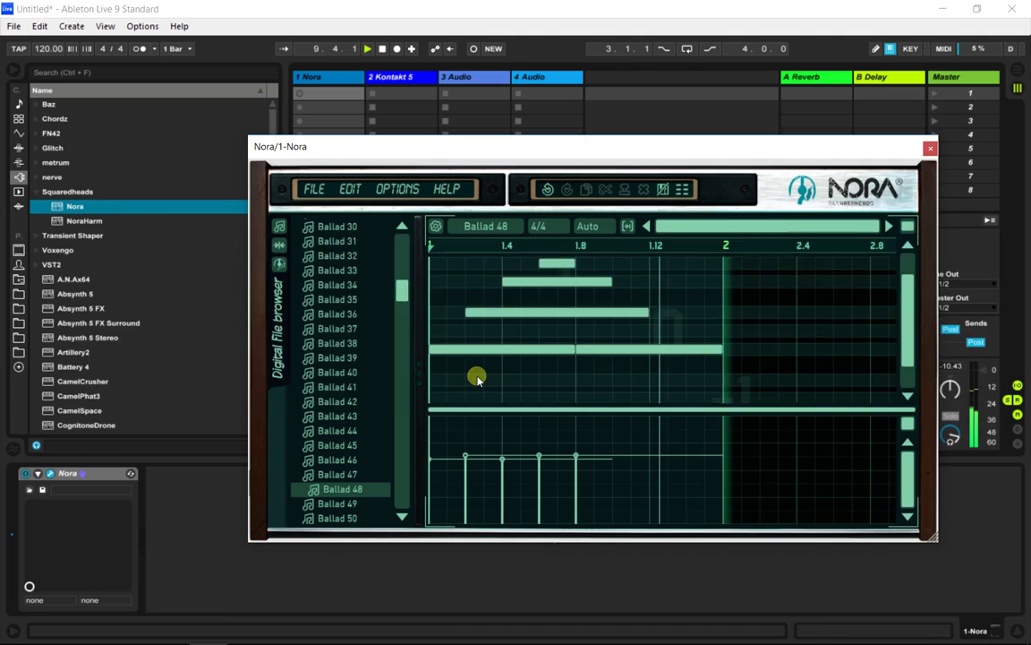
Step: Play the G chord with Ballad 48, then minimize the chord window and close Nora
key(alt+Tab)
drag(857, 93, 258, 71)
click(410, 269)
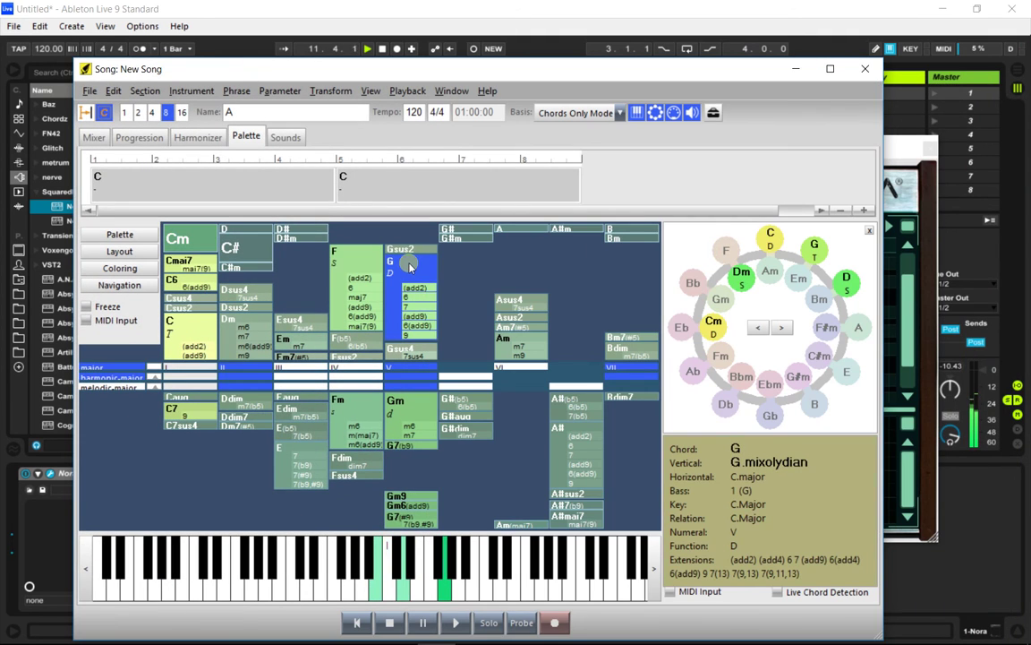
click(796, 69)
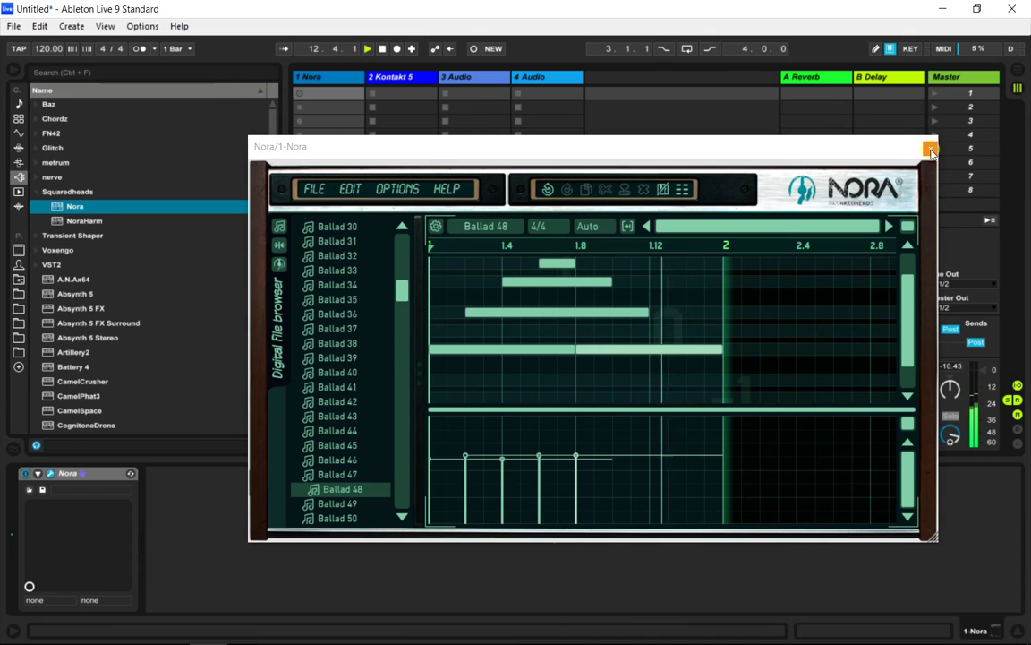
click(931, 150)
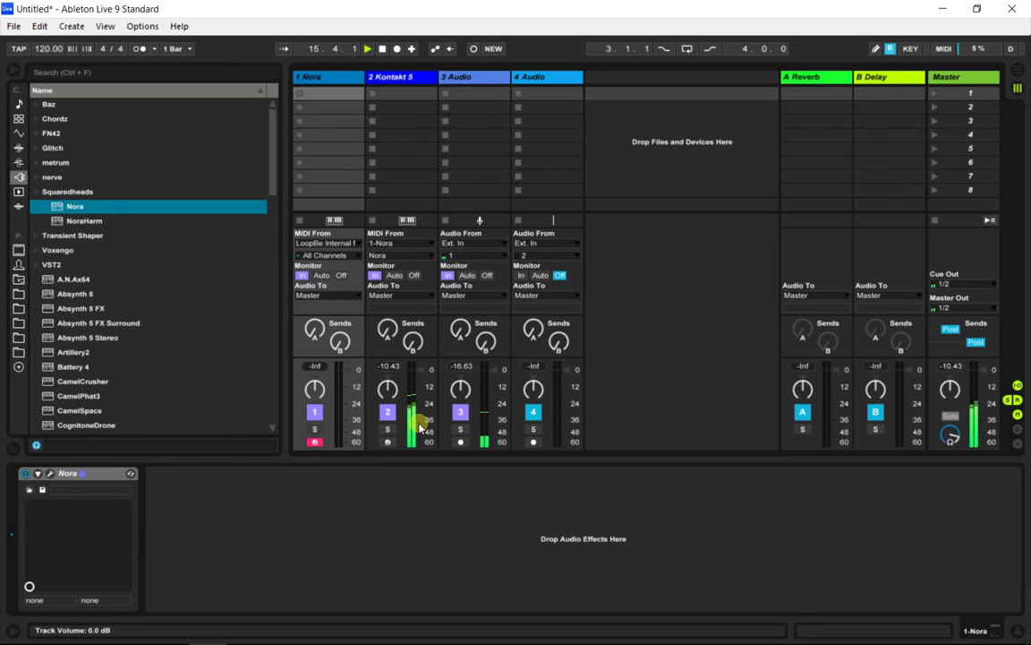
Step: Arm the Kontakt 5 track and start recording a new clip, showing its notes
click(388, 442)
click(371, 94)
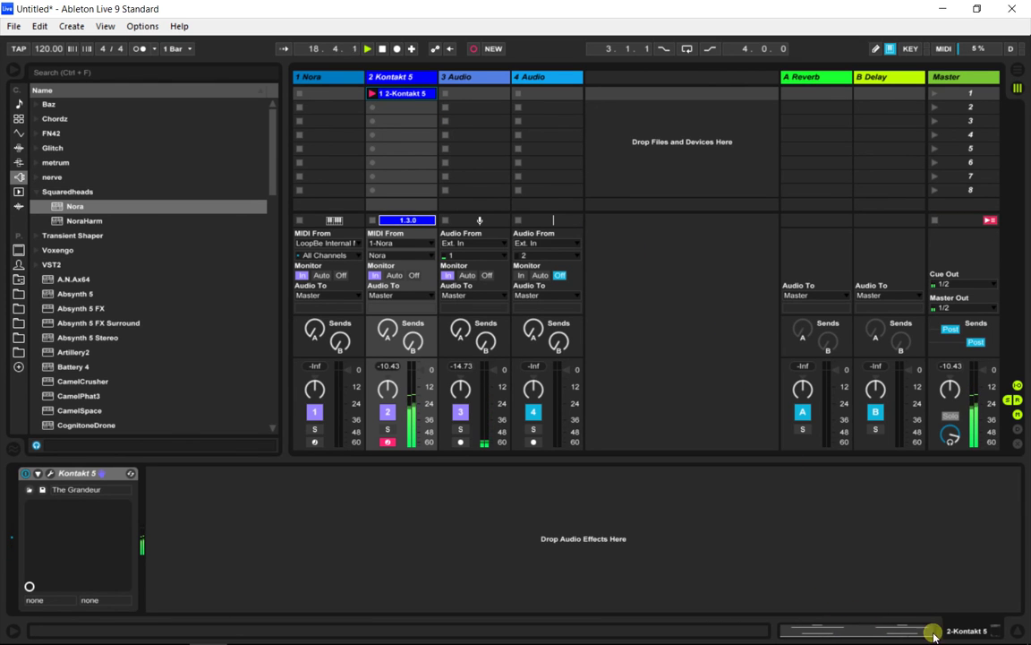
double_click(401, 94)
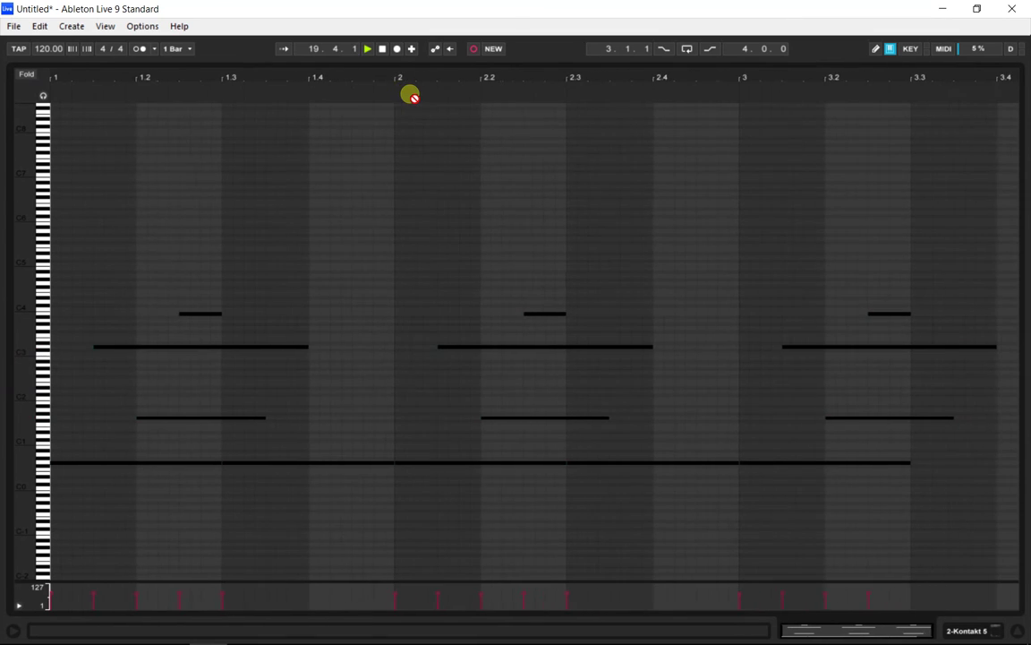
key(alt+Tab)
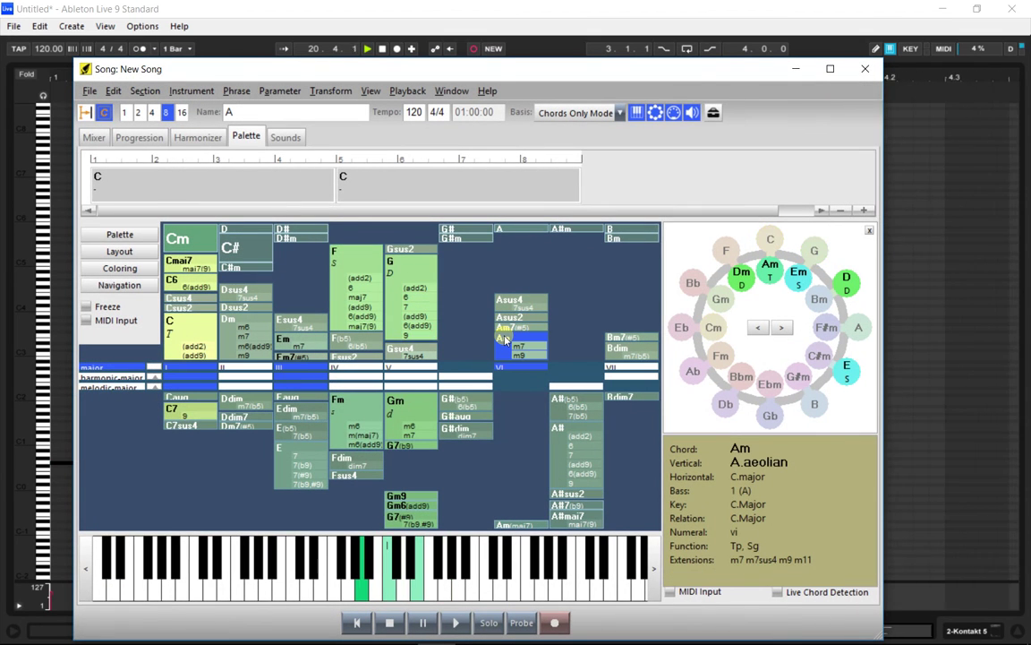
drag(693, 79, 410, 25)
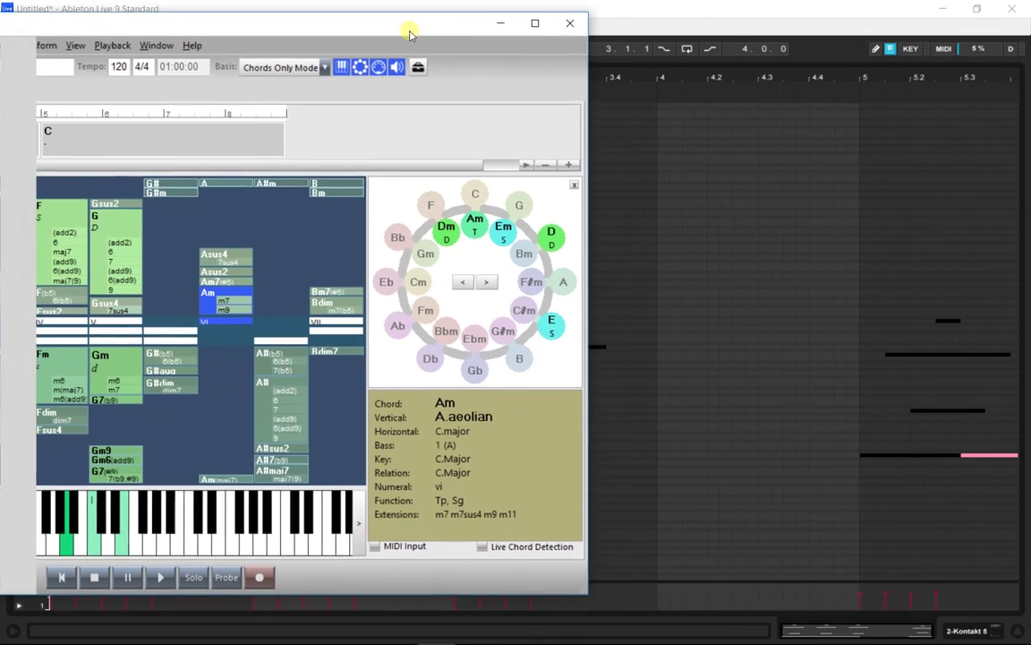
Step: Play F, Gm and A# chords into the recording, then return to the session mixer
click(51, 212)
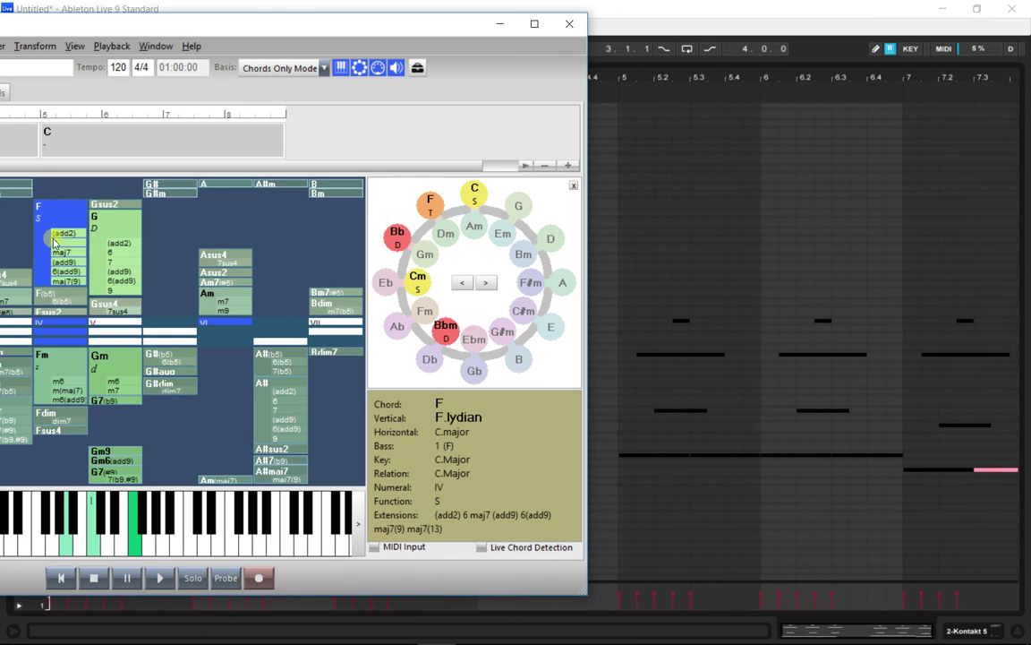
click(112, 358)
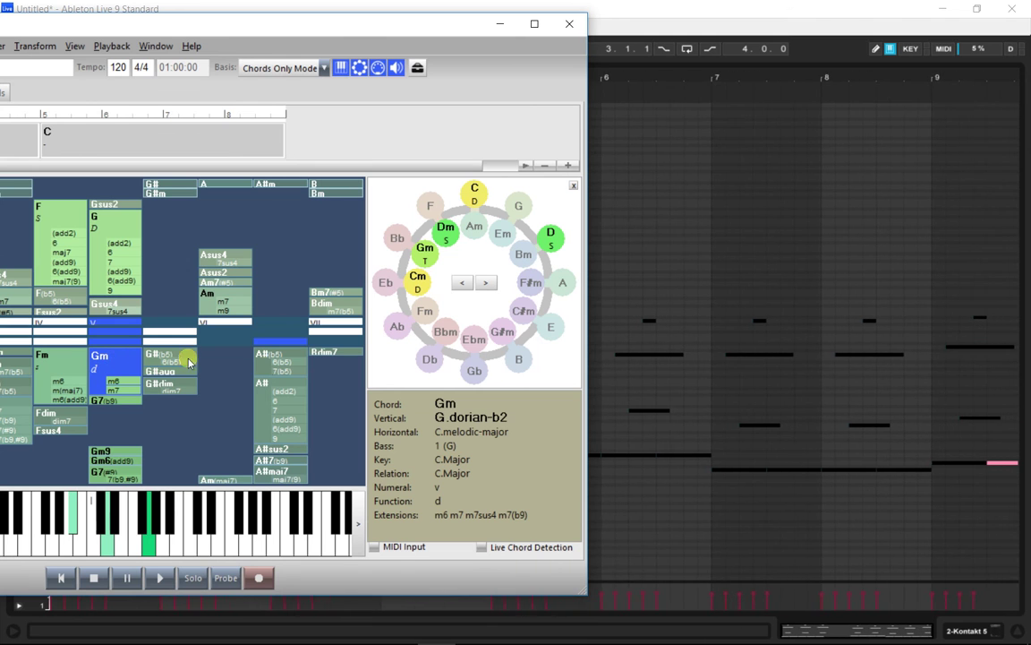
click(277, 387)
click(569, 23)
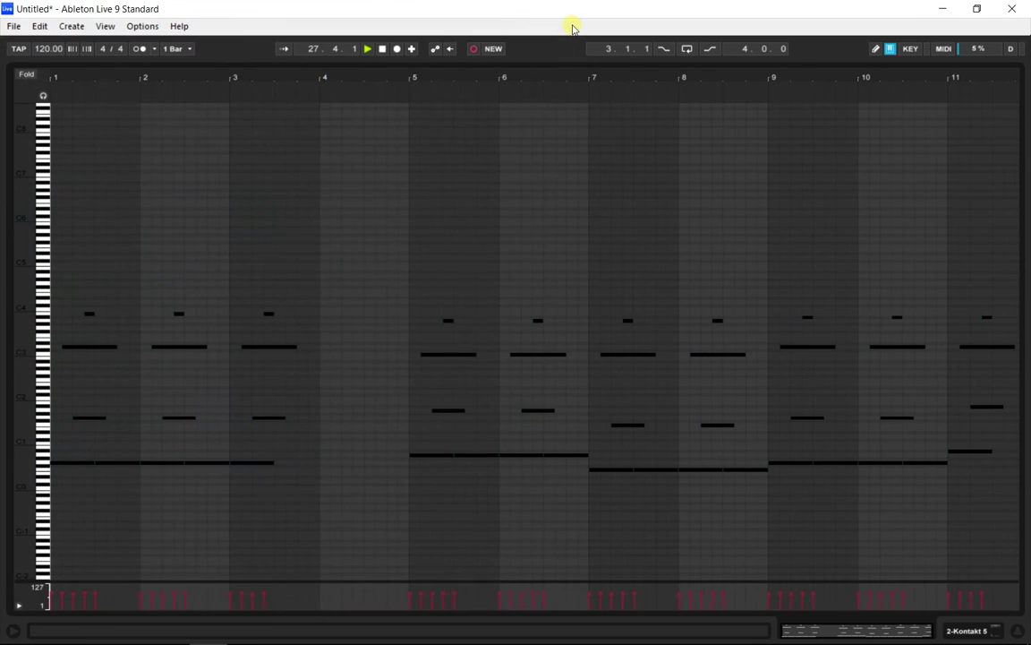
key(Tab)
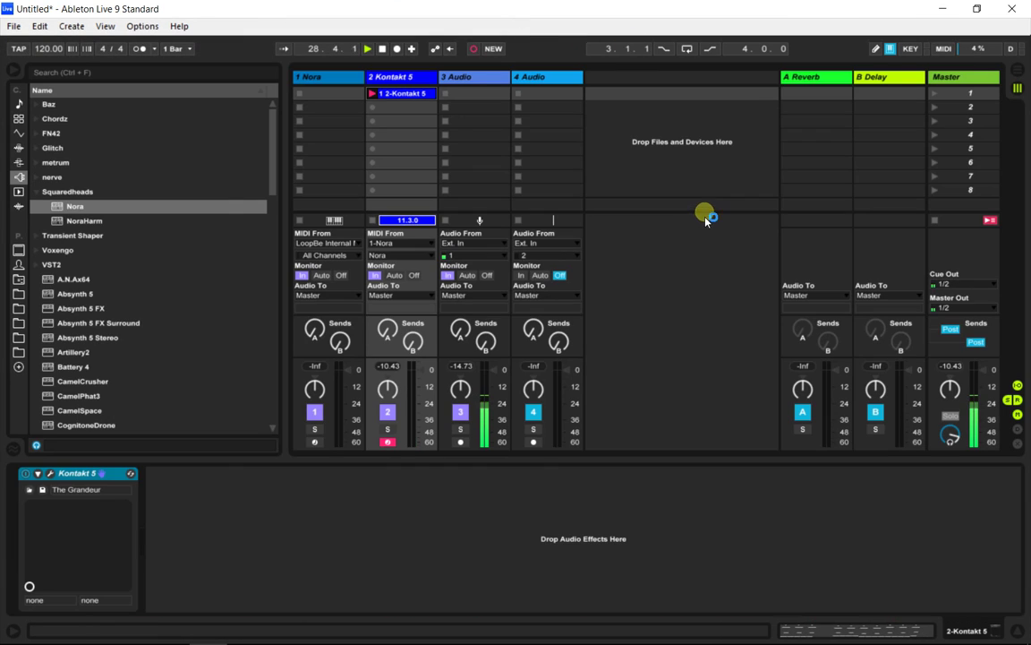